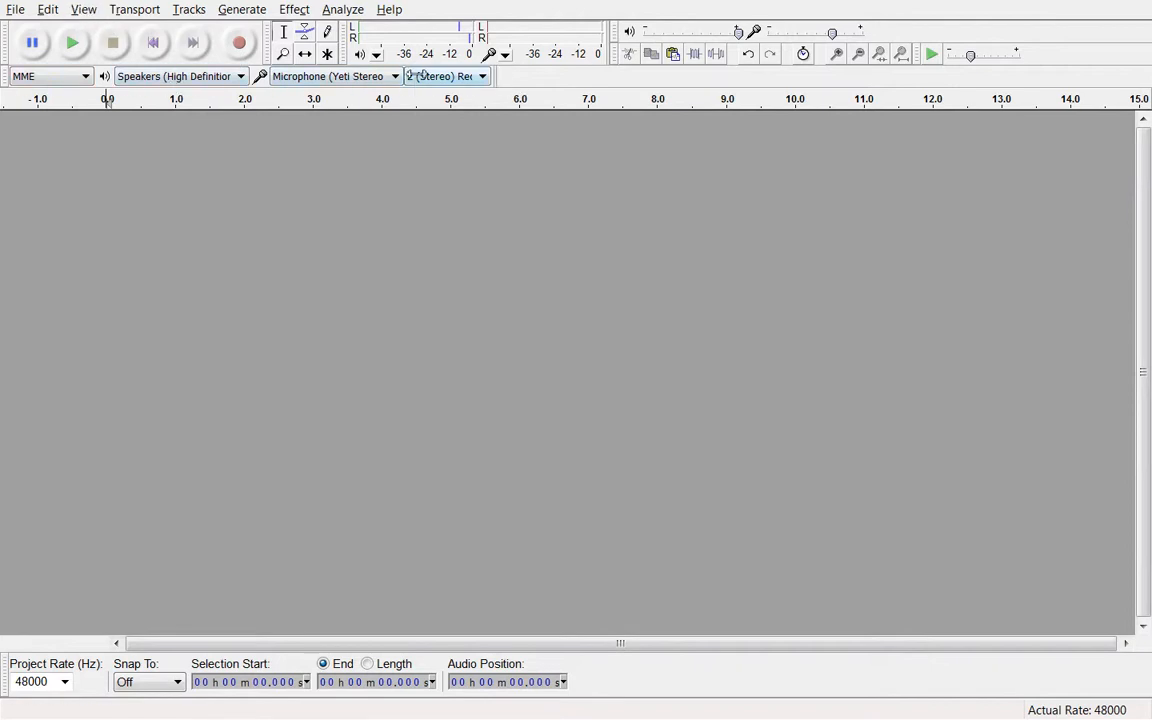
Check that the Device Toolbar is enabled and set the recording device to Microsoft Sound Mapper
click(85, 11)
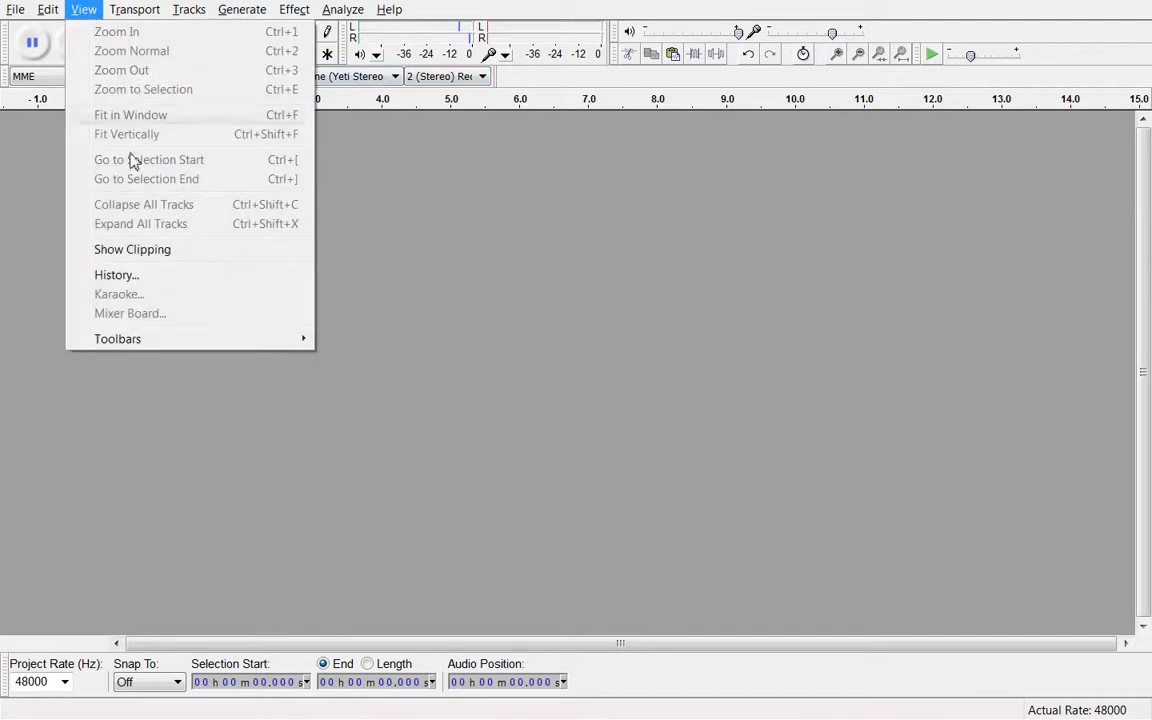
mouse_move(221, 342)
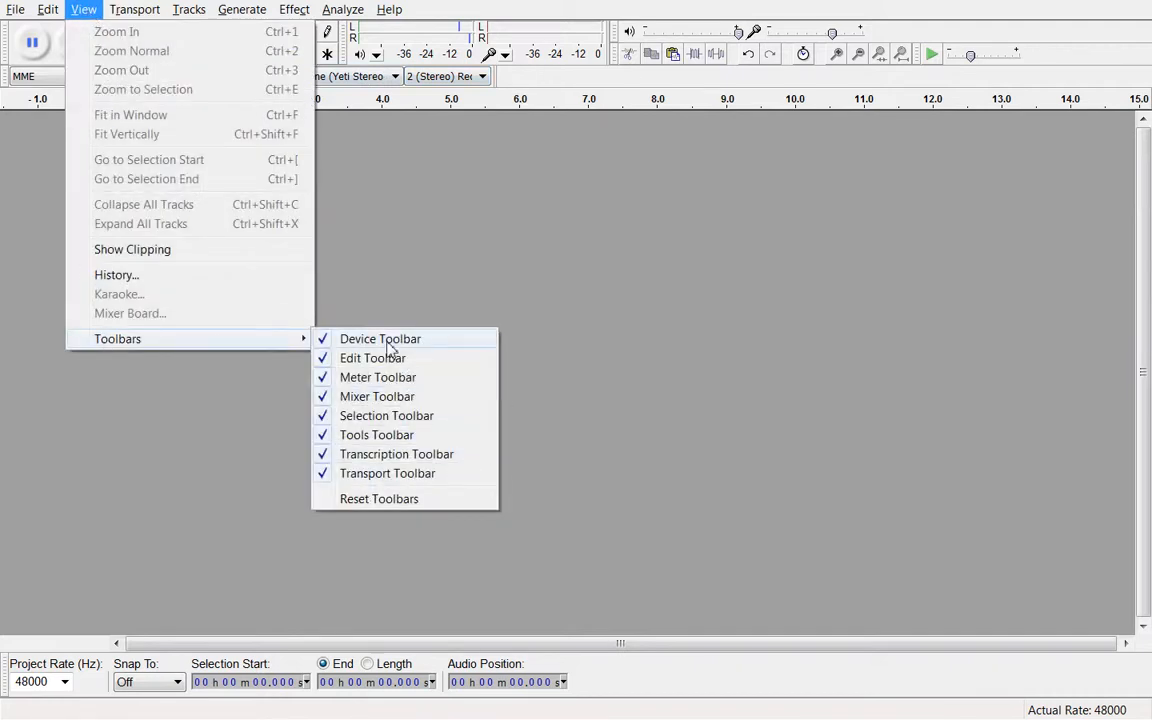
click(417, 293)
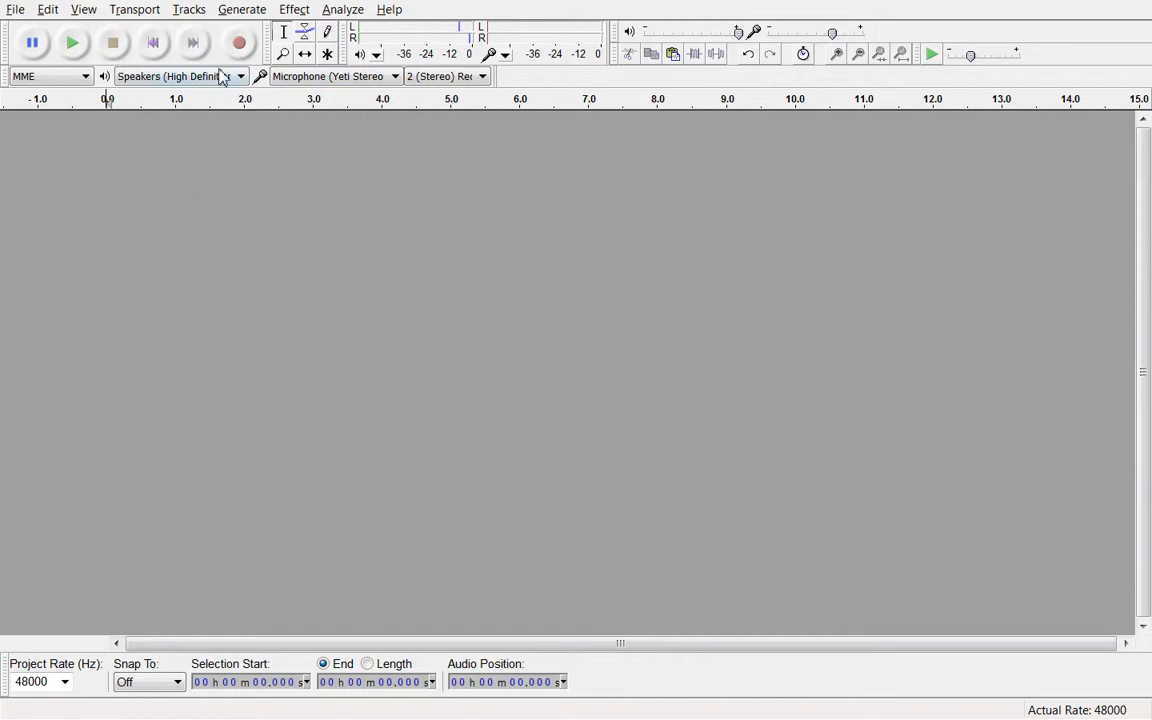
click(338, 80)
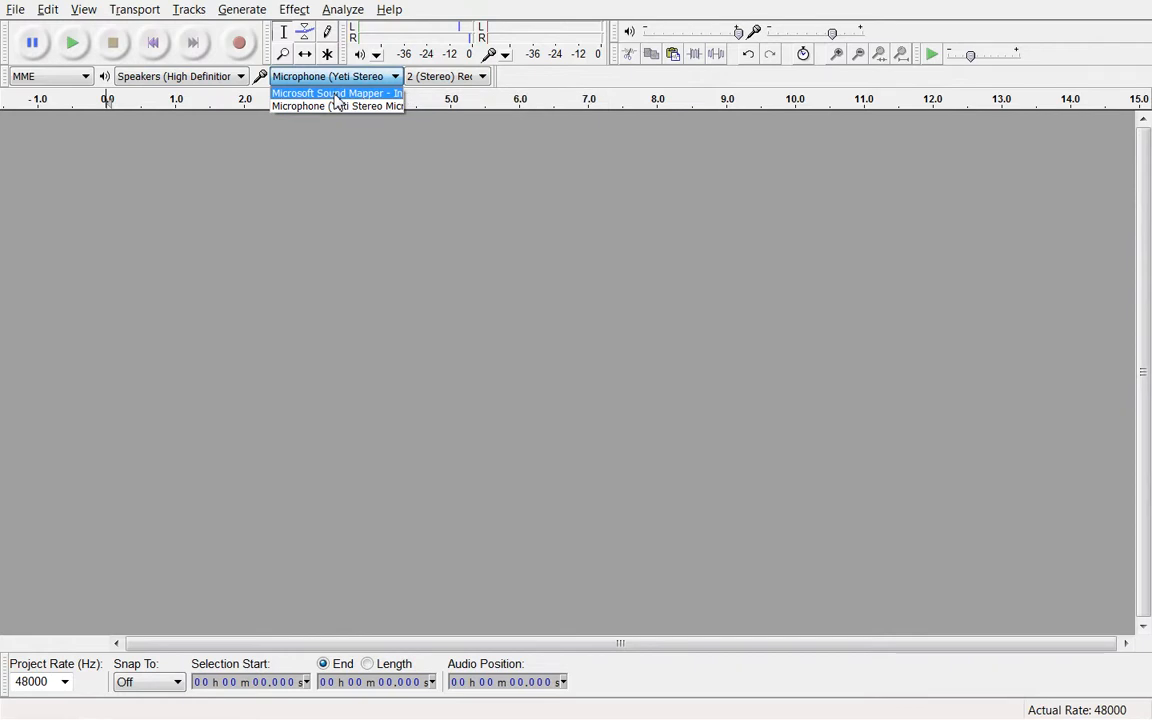
click(338, 93)
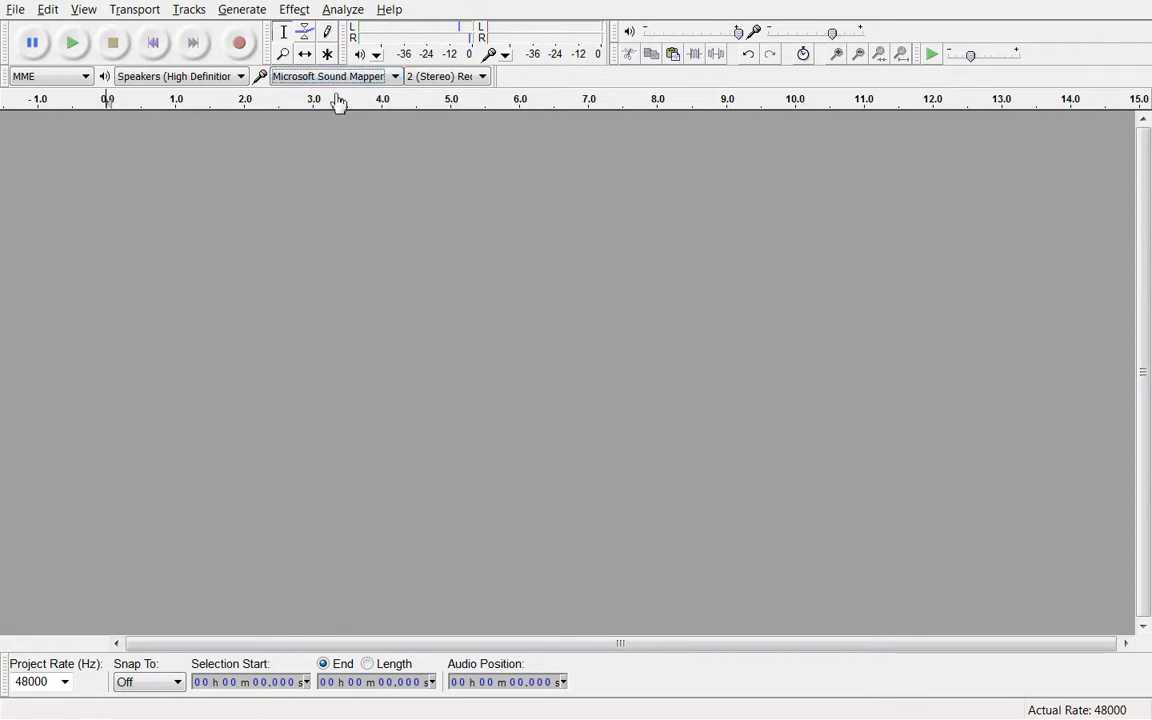
Switch the audio host to Windows DirectSound and look at its available recording devices
click(72, 77)
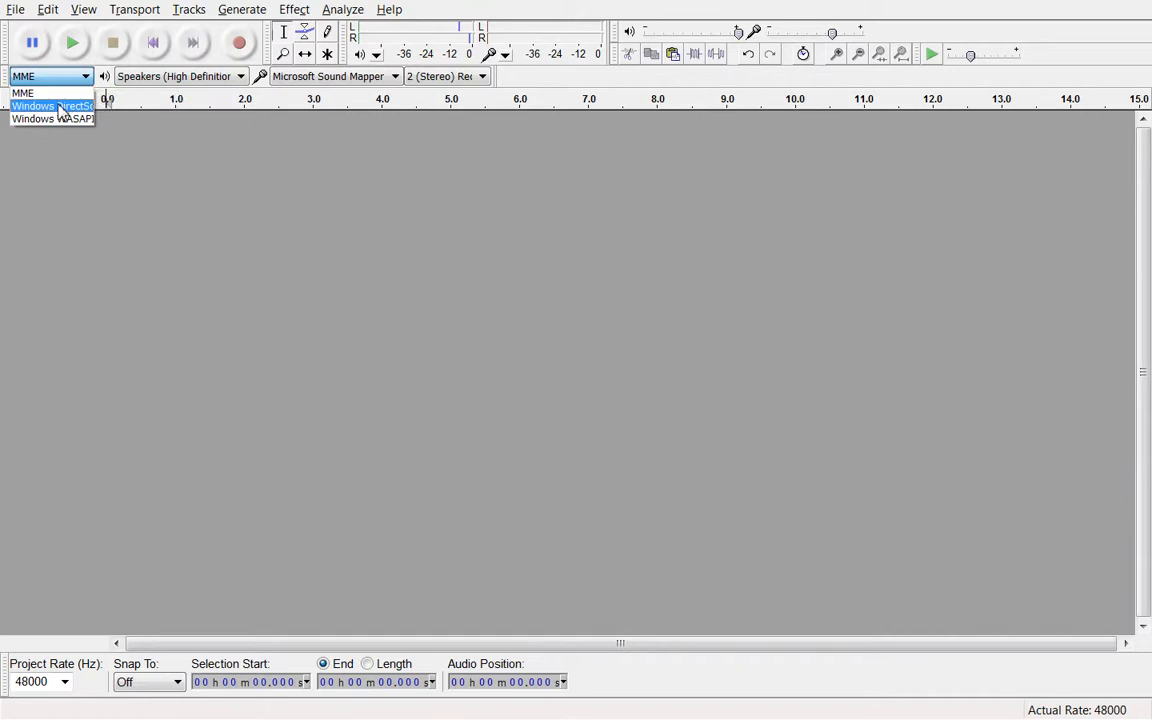
click(62, 116)
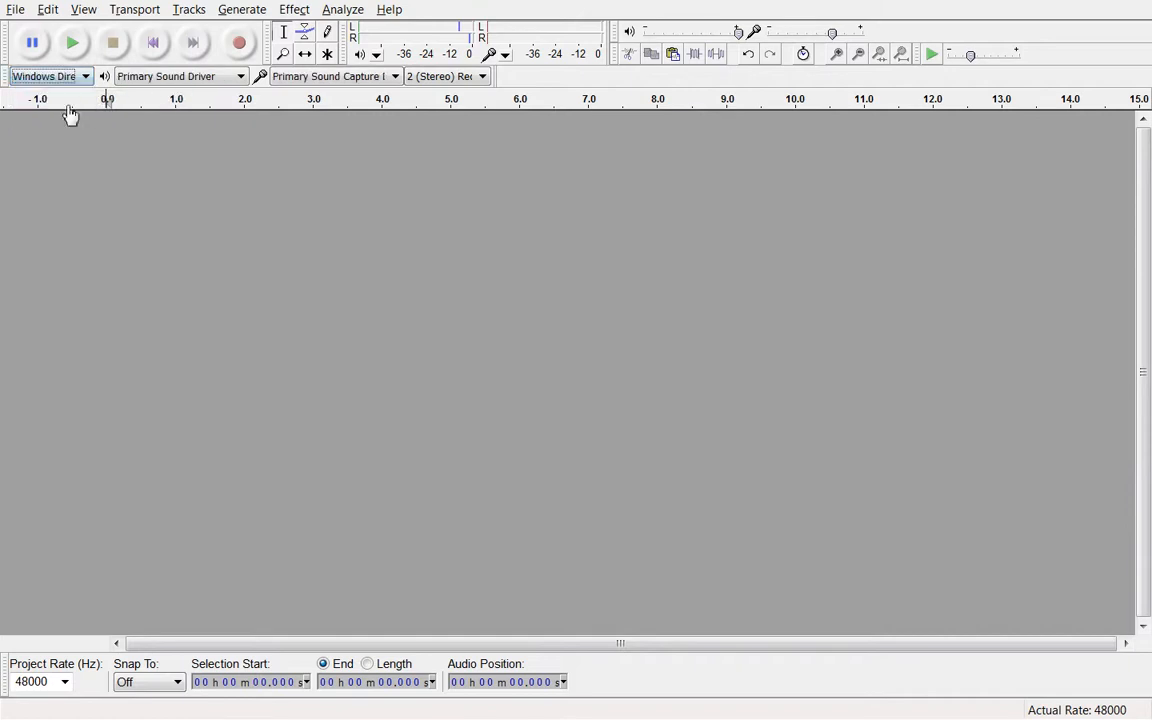
click(306, 80)
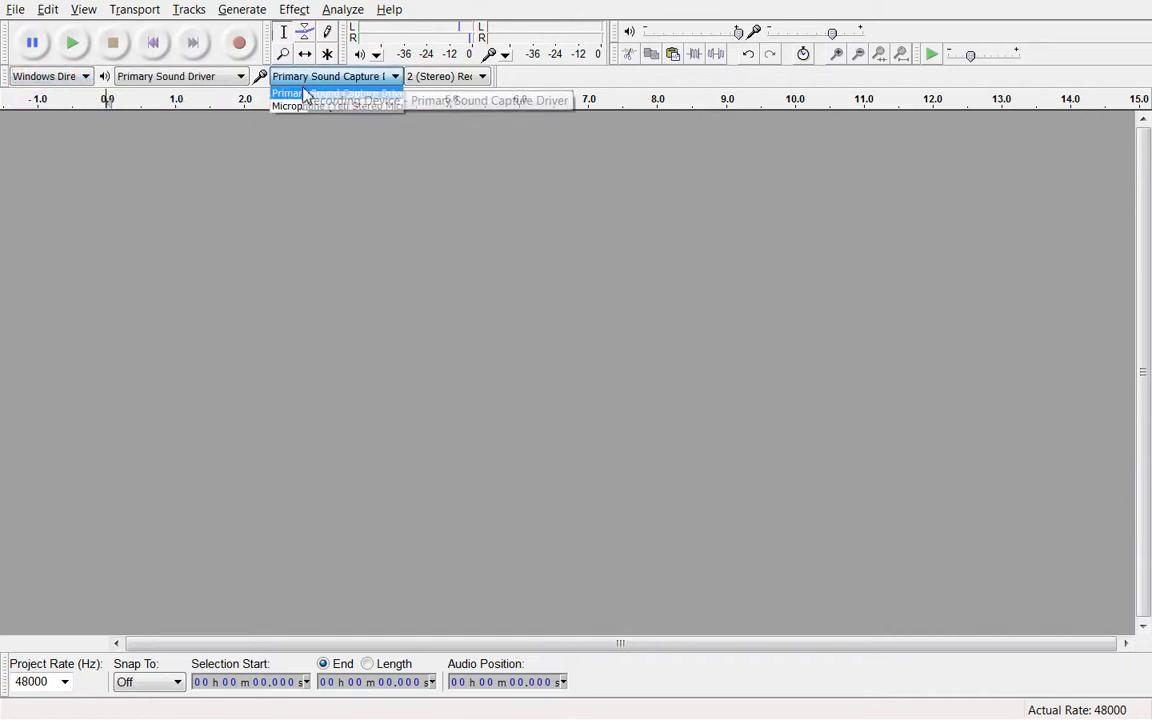
click(62, 84)
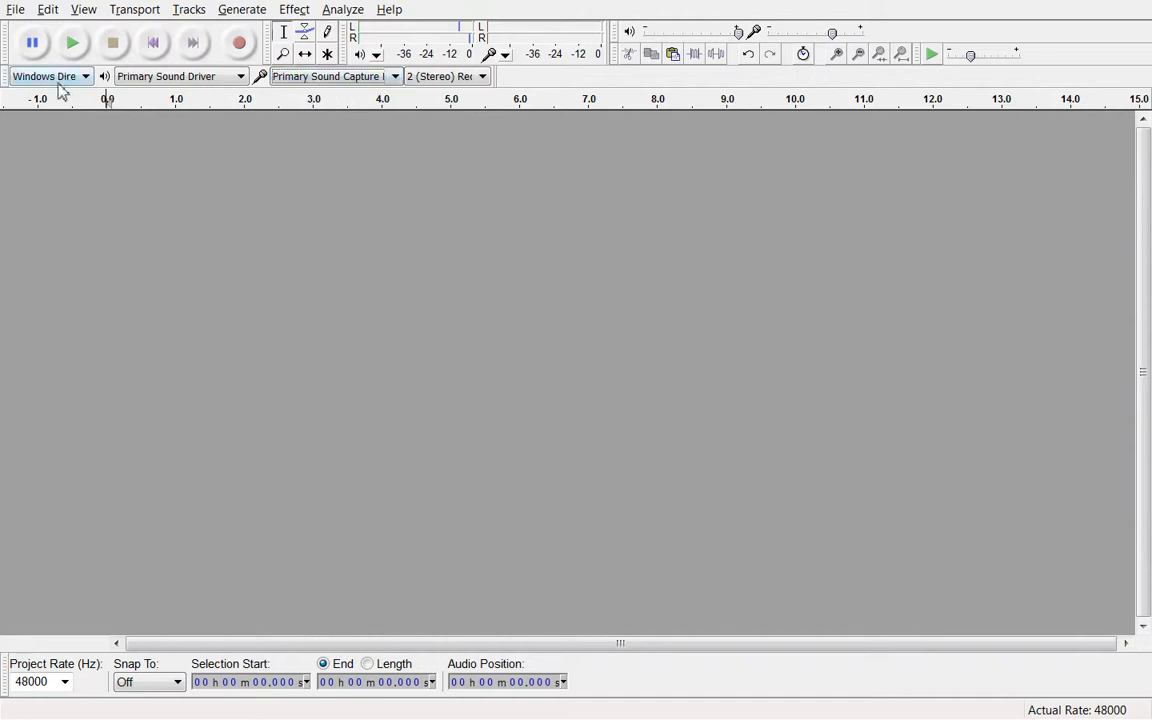
Set the audio host back to MME with Microsoft Sound Mapper as the recording device
click(60, 76)
click(40, 92)
click(282, 80)
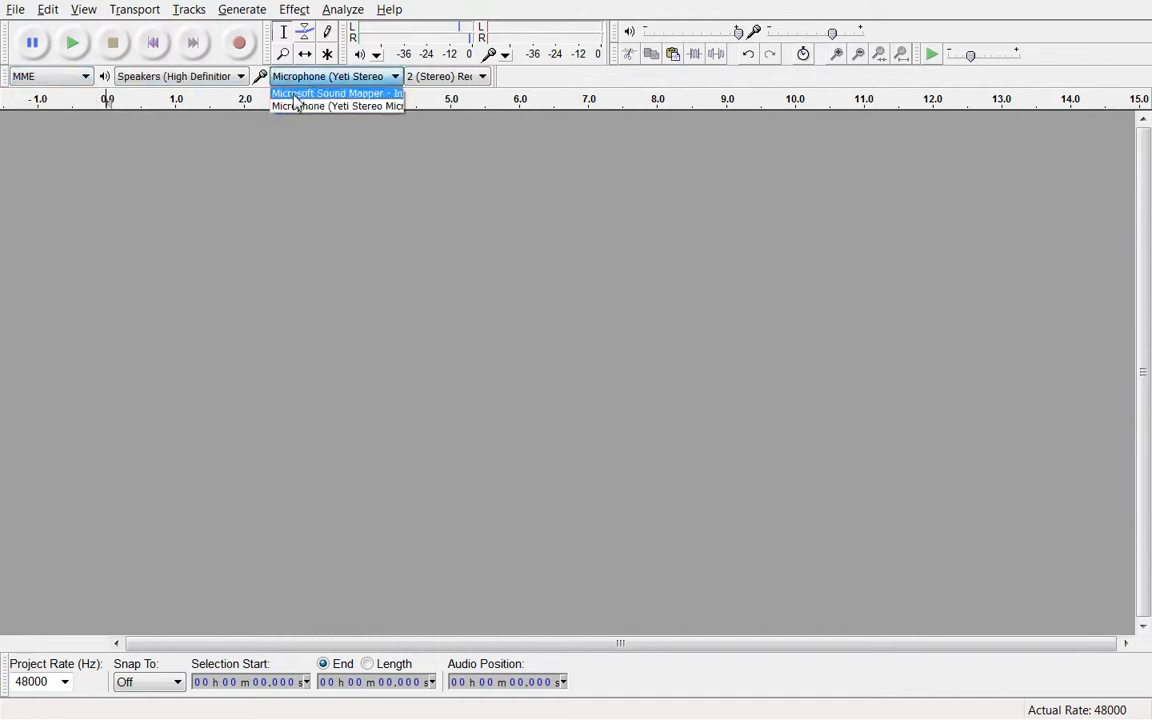
click(295, 91)
Record a test of about 13 seconds and delete the resulting audio track
click(240, 45)
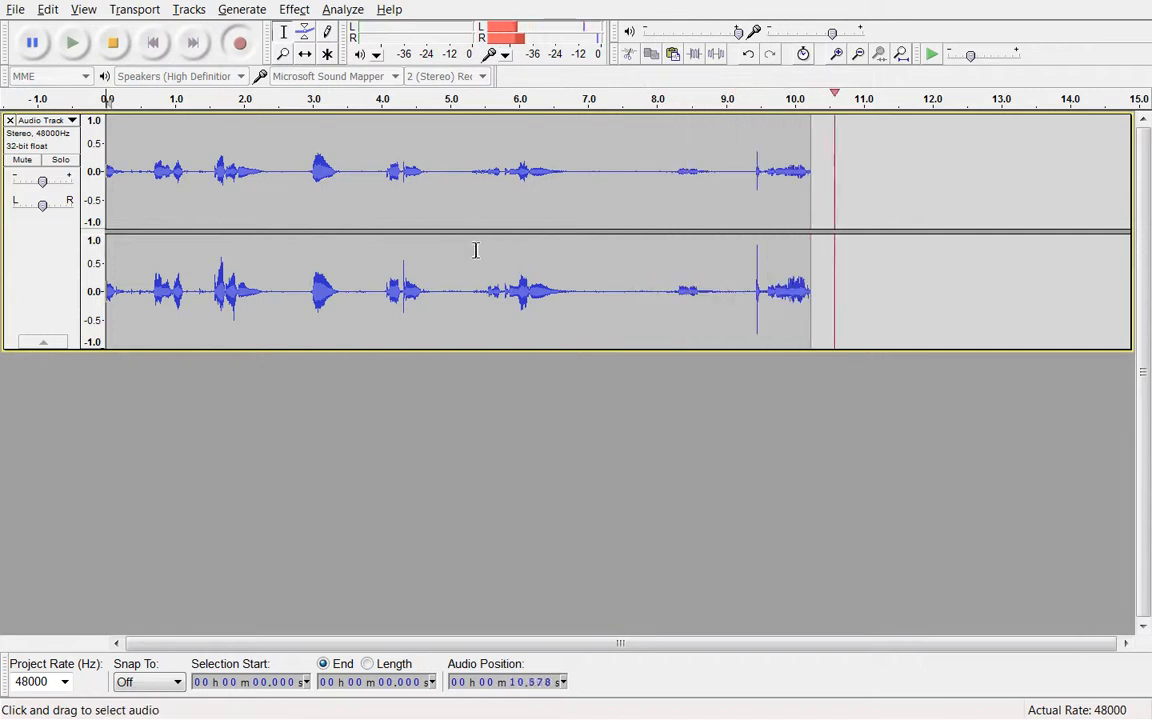
click(116, 47)
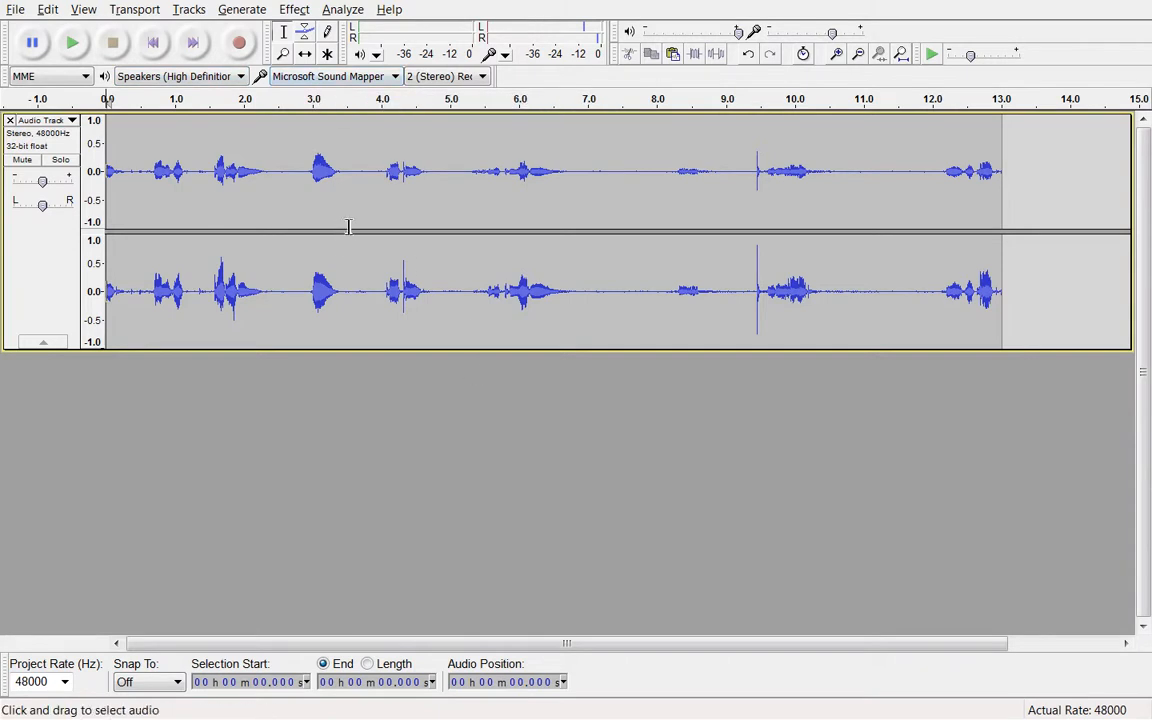
click(10, 121)
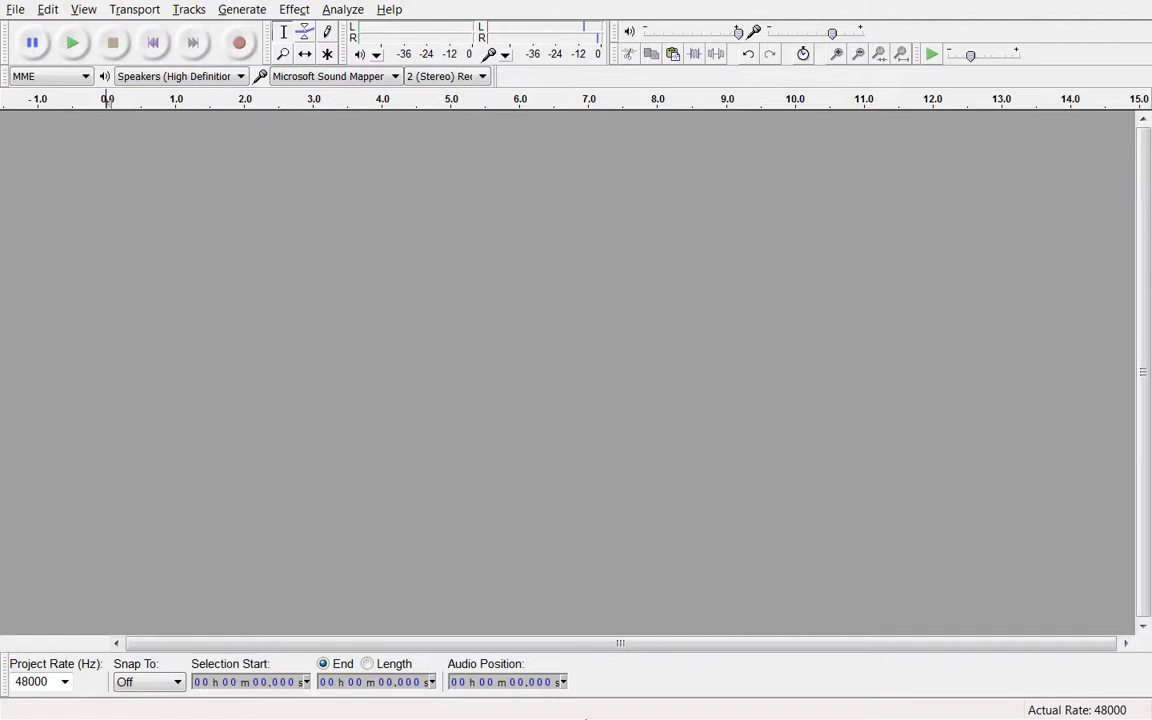
Switch to Chrome and open youtube.com in a new tab
key(super)
click(605, 711)
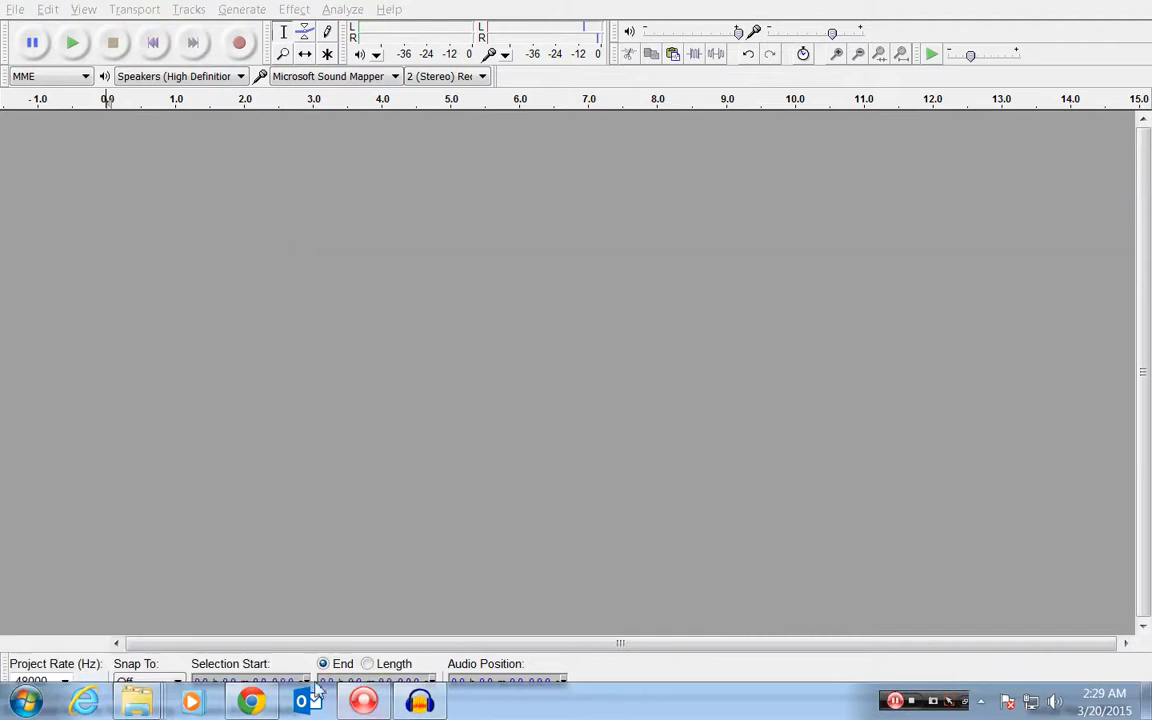
click(266, 701)
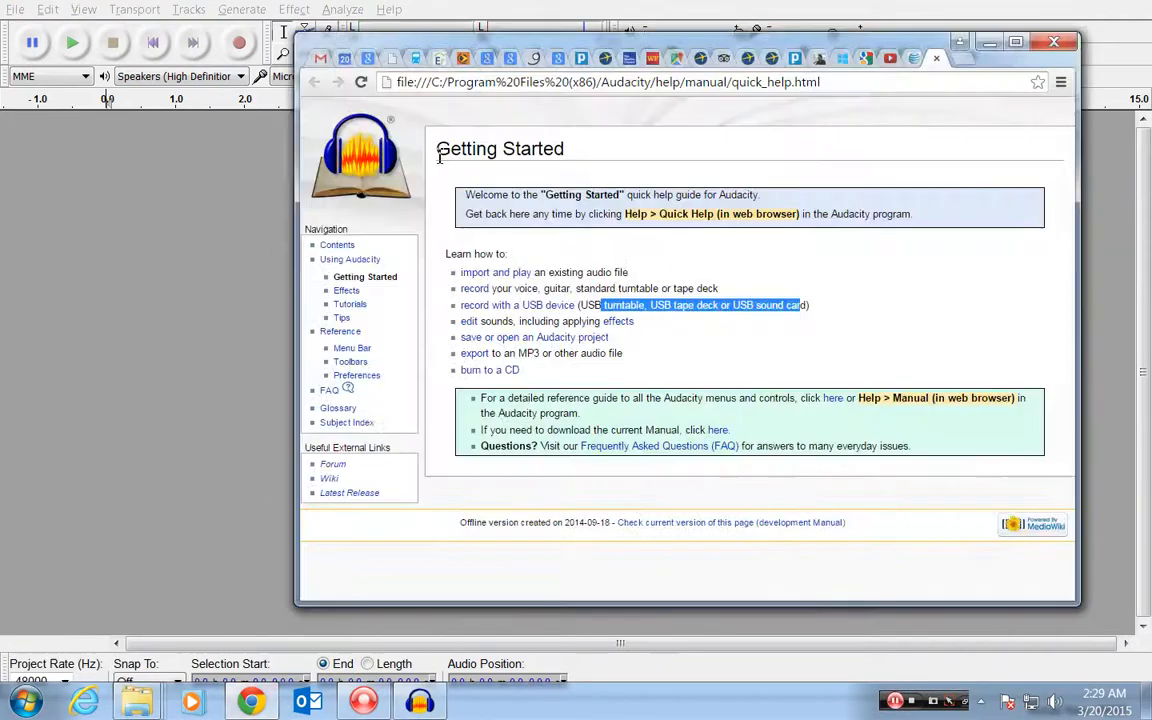
click(958, 62)
text(youtube.com)
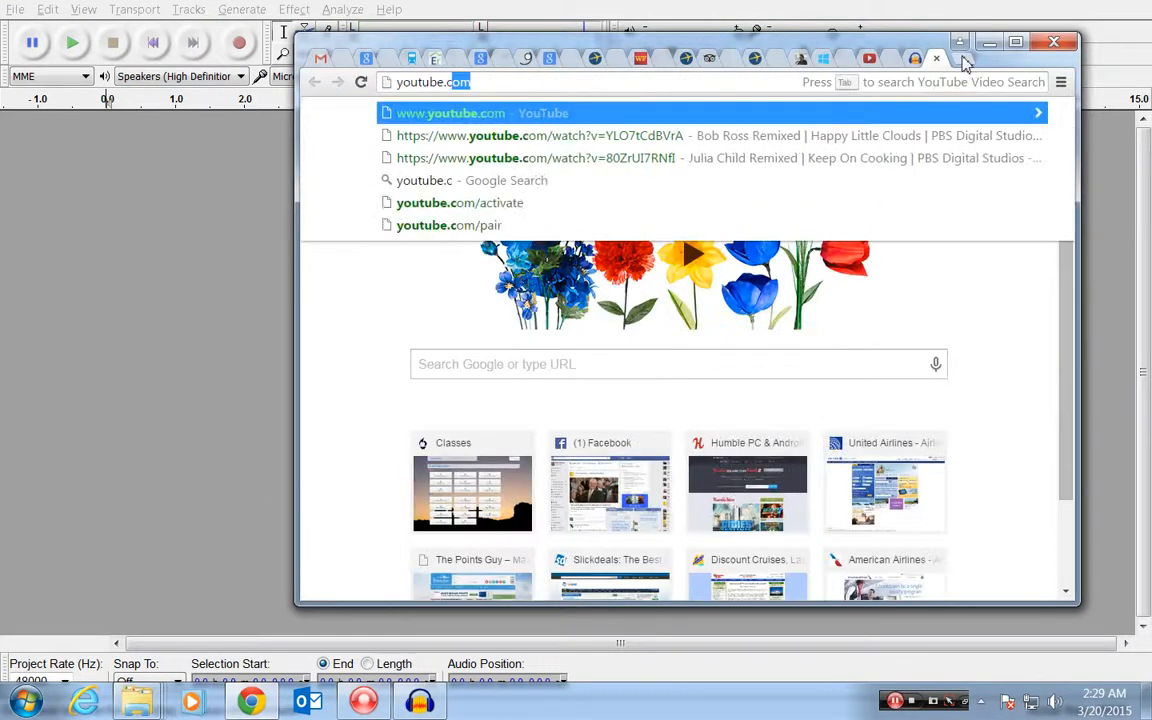
key(Return)
Search YouTube for "bob ross remix" and open the Bob Ross Remixed | Happy Little Clouds video
click(531, 119)
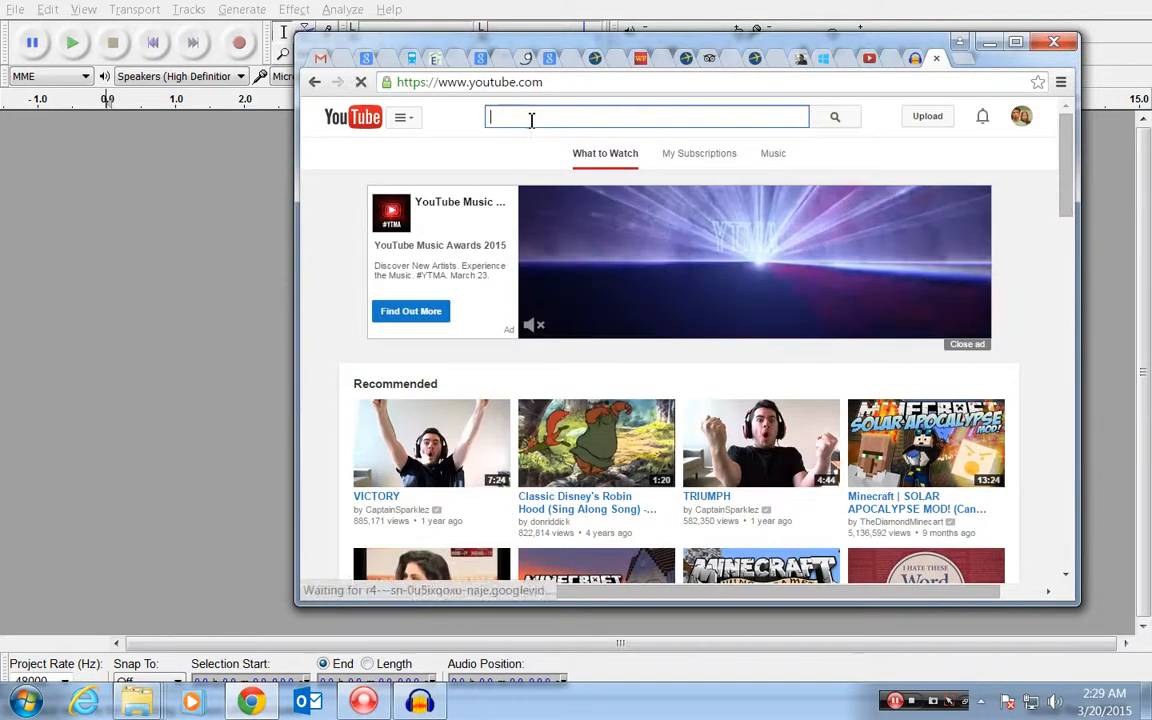
text(bob ross remix)
key(Return)
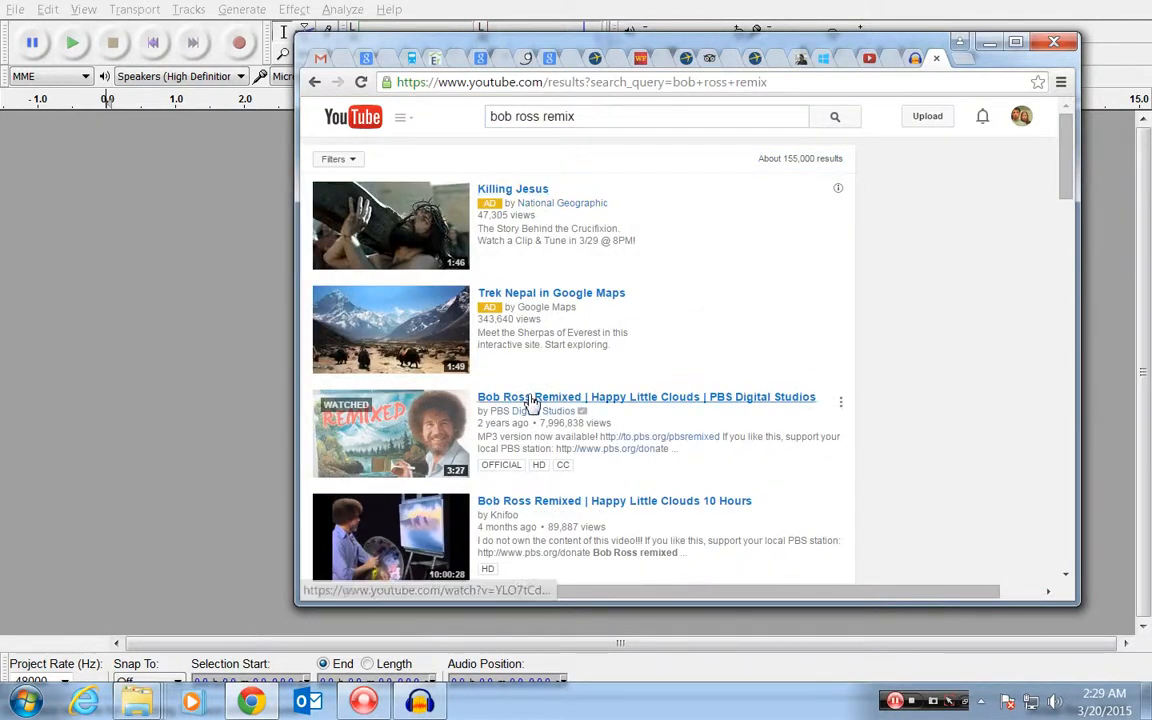
click(532, 399)
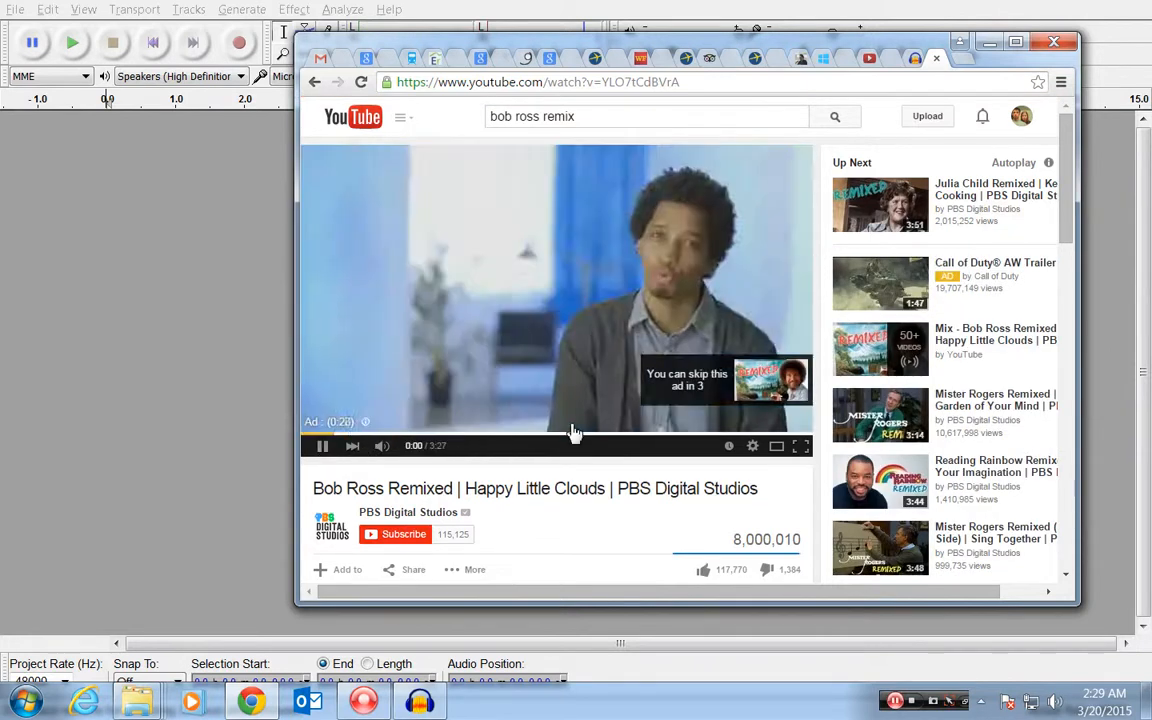
Record about 20 seconds of audio in Audacity while skipping the ad and playing the YouTube video in Chrome
click(159, 108)
click(240, 44)
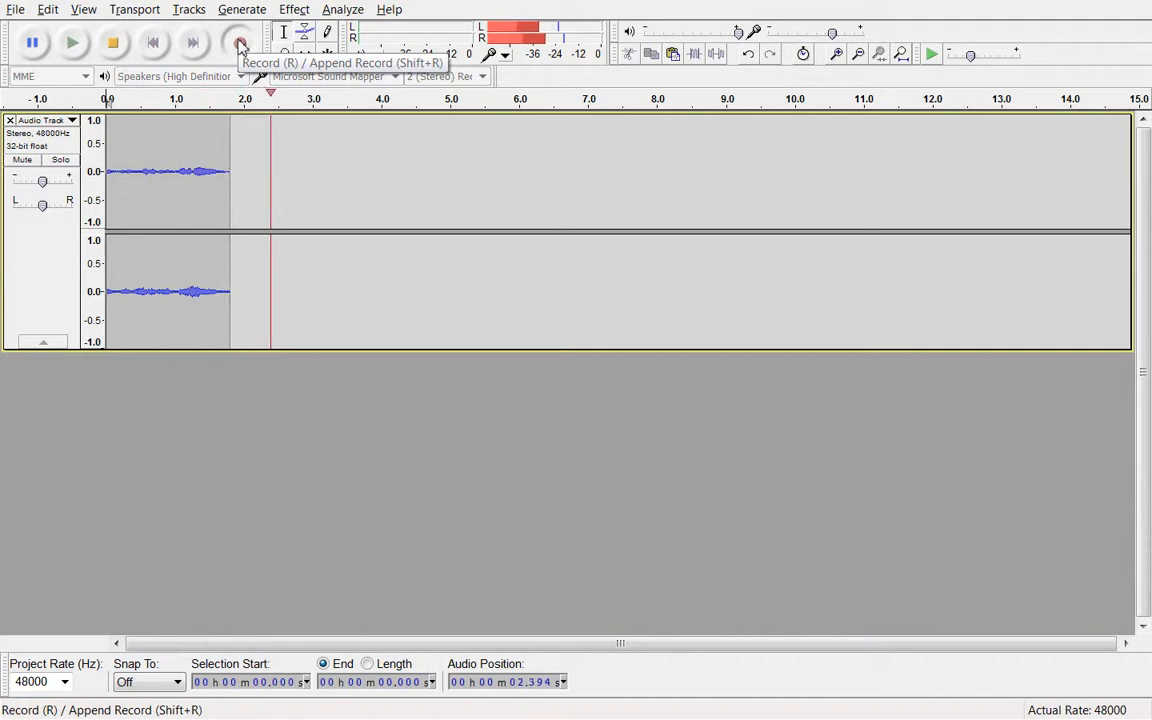
key(alt+Tab)
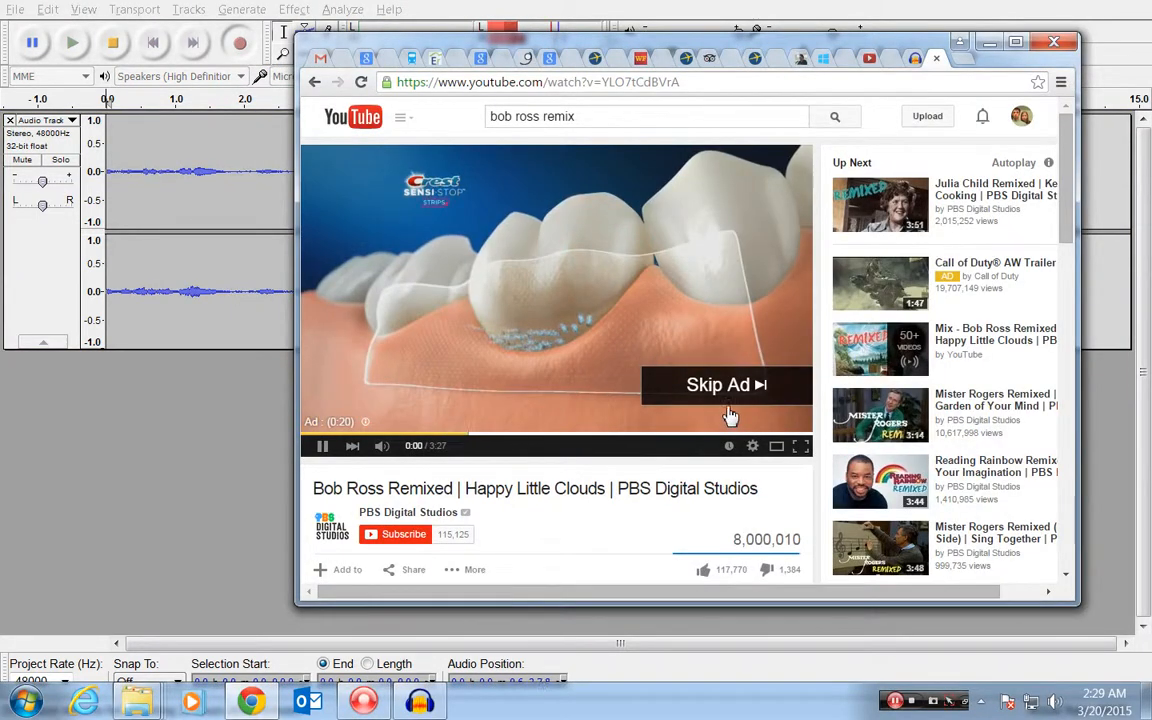
click(728, 400)
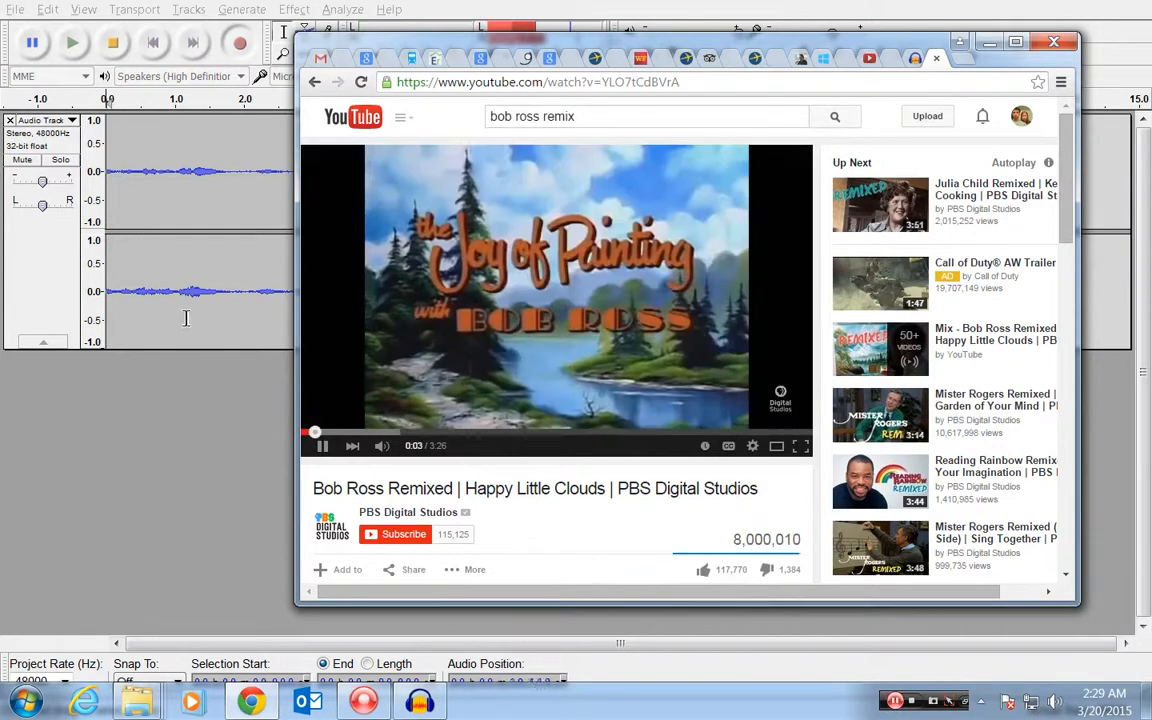
click(350, 384)
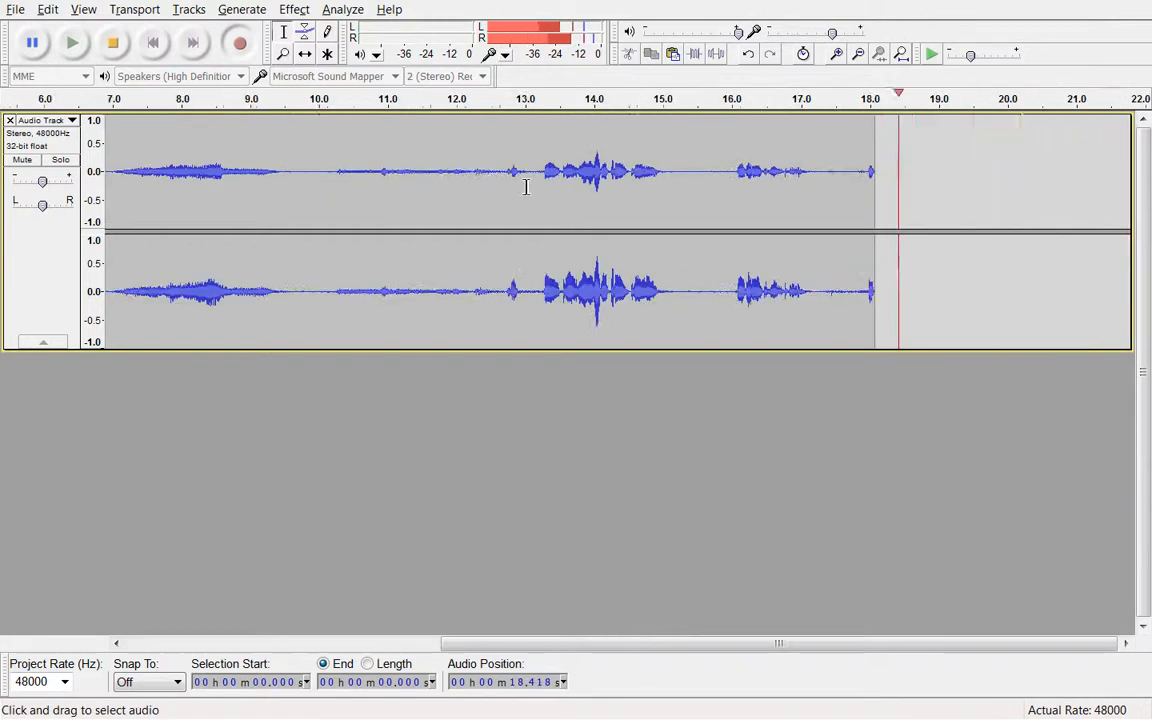
click(113, 43)
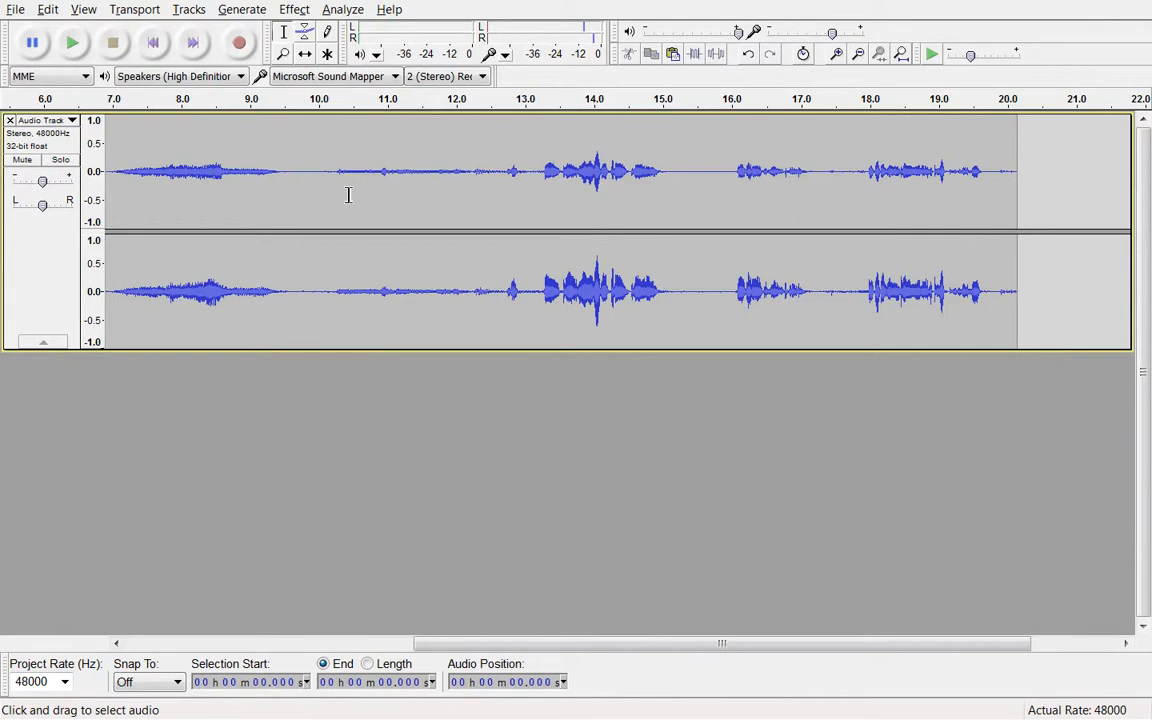
Play back part of the recorded track starting at about 7.1 seconds
drag(343, 184, 166, 176)
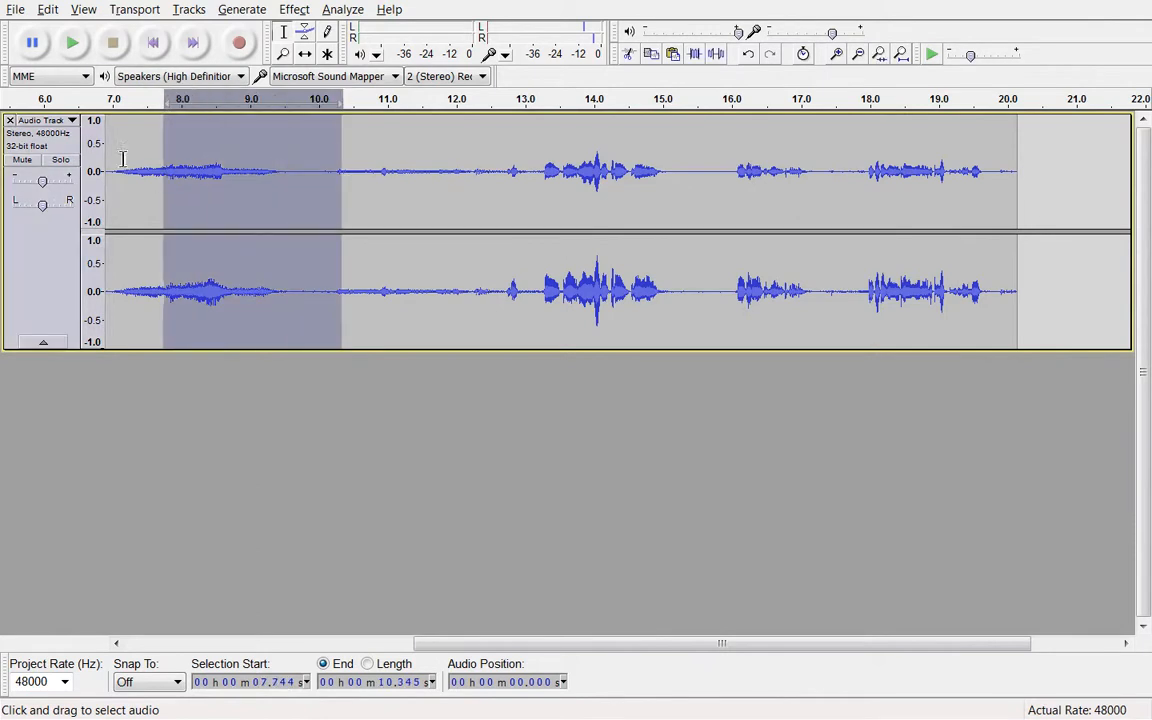
click(121, 158)
click(73, 46)
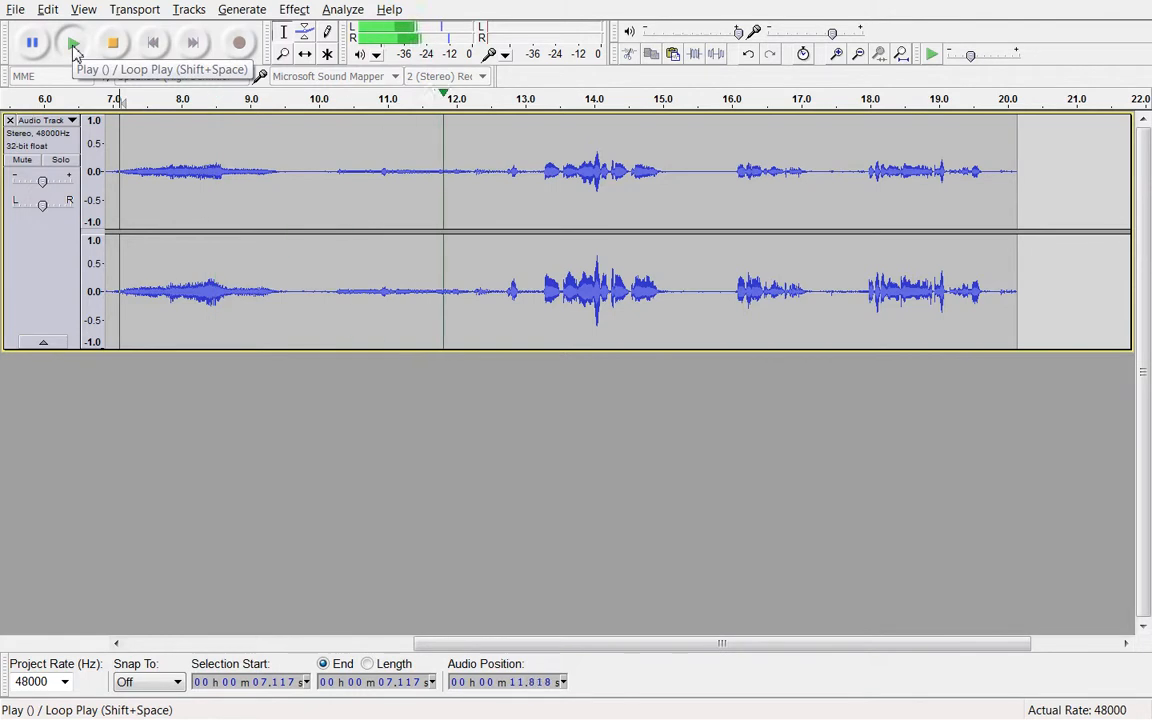
click(113, 45)
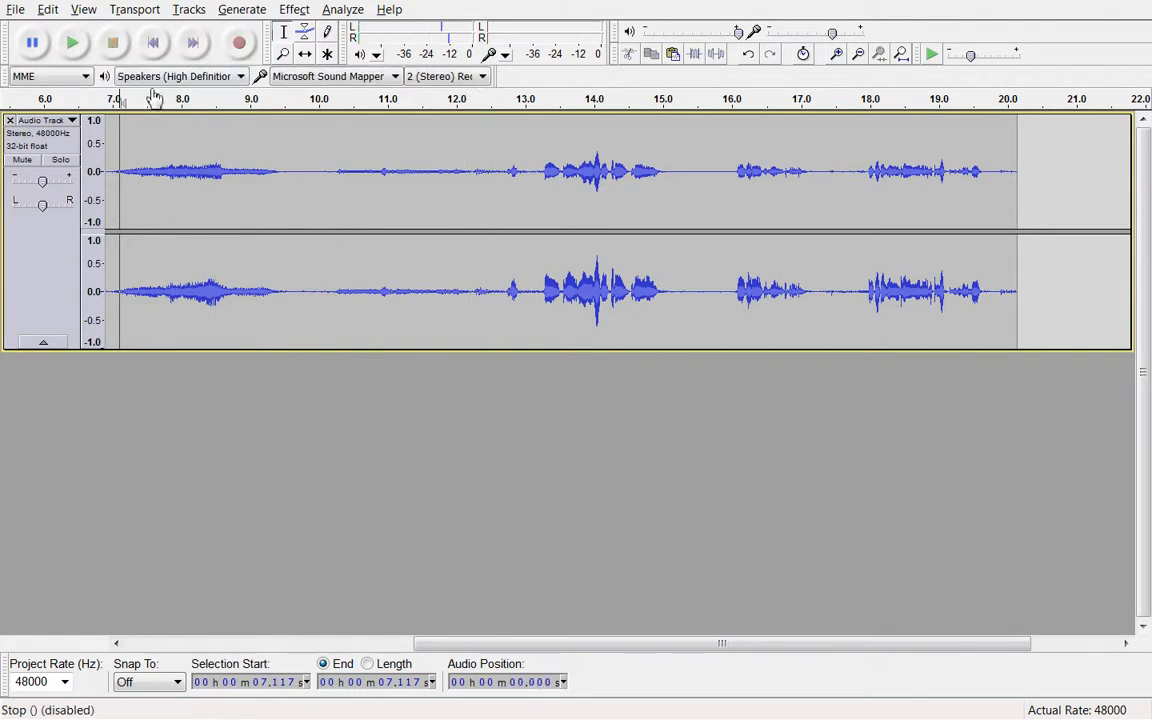
Switch the audio host to Windows WASAPI and view its recording device options
click(80, 80)
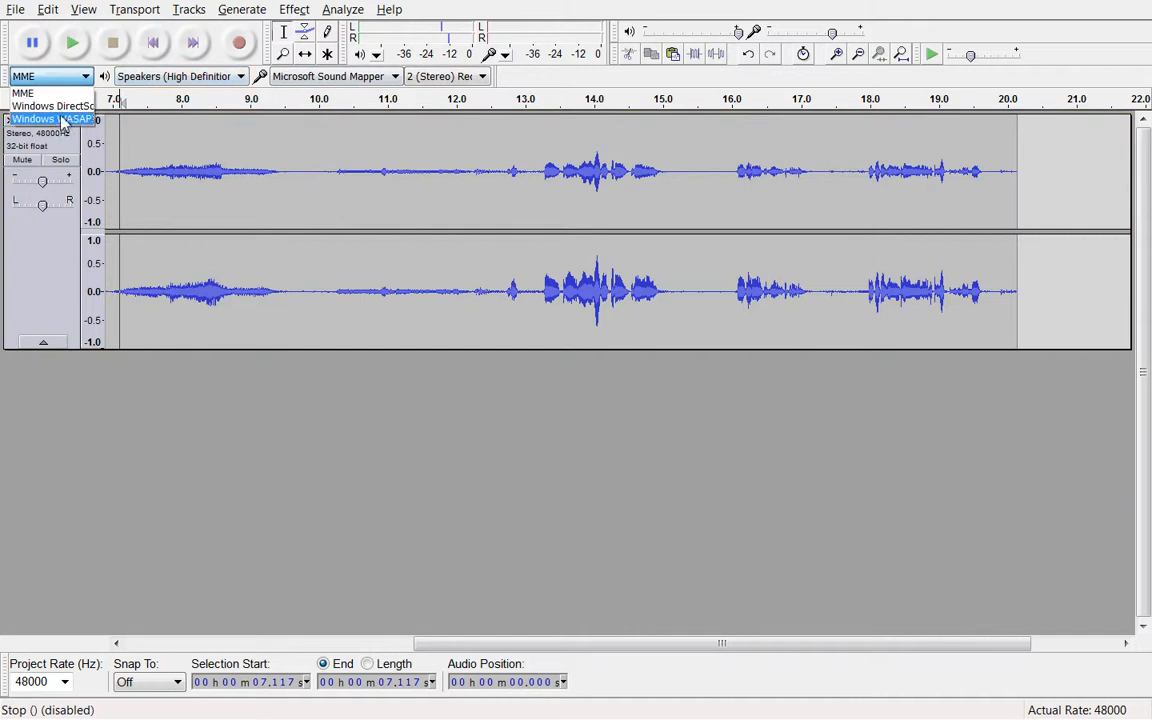
click(35, 115)
click(316, 78)
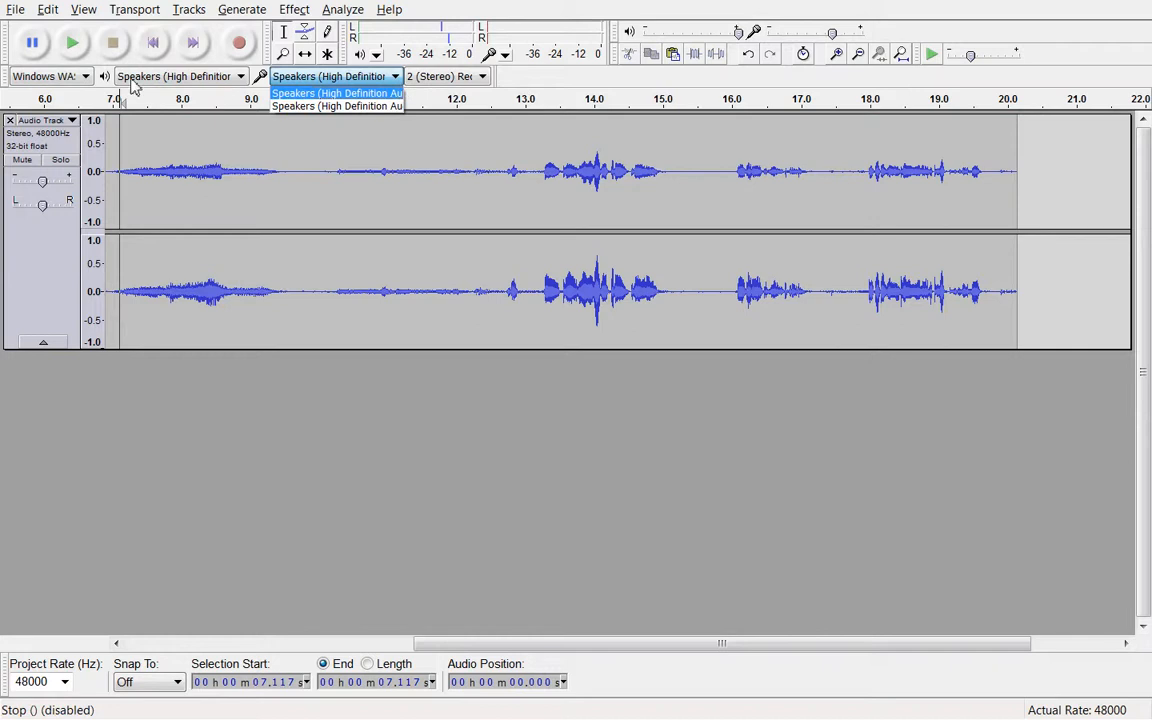
click(47, 78)
Set the audio host to Windows DirectSound with the Primary Sound Capture Driver as the recording device
click(47, 78)
click(40, 102)
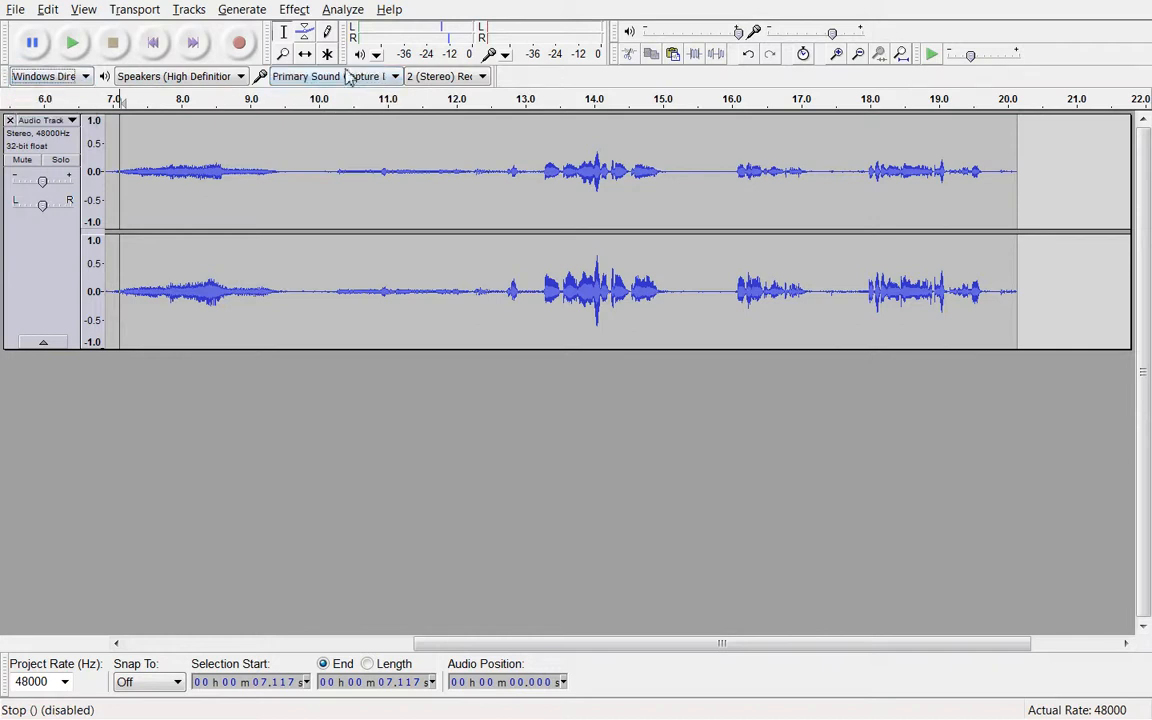
click(352, 78)
click(330, 91)
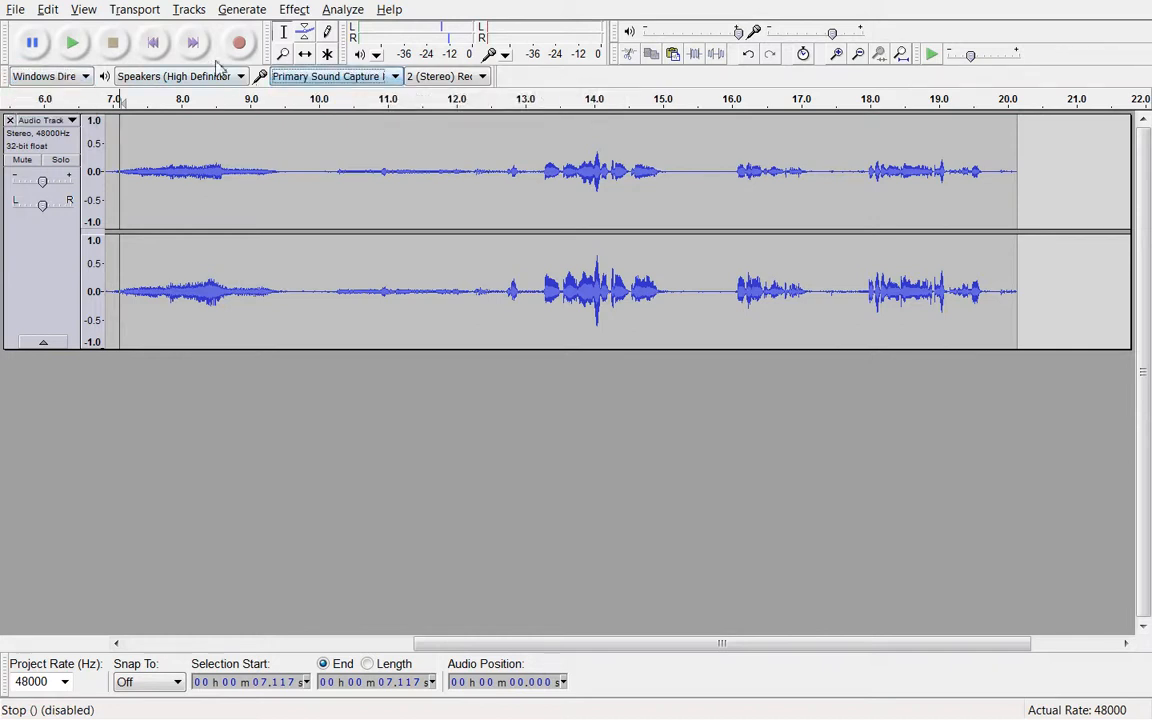
Delete the existing track and record about 19 seconds of audio while resuming the YouTube video in Chrome
click(10, 121)
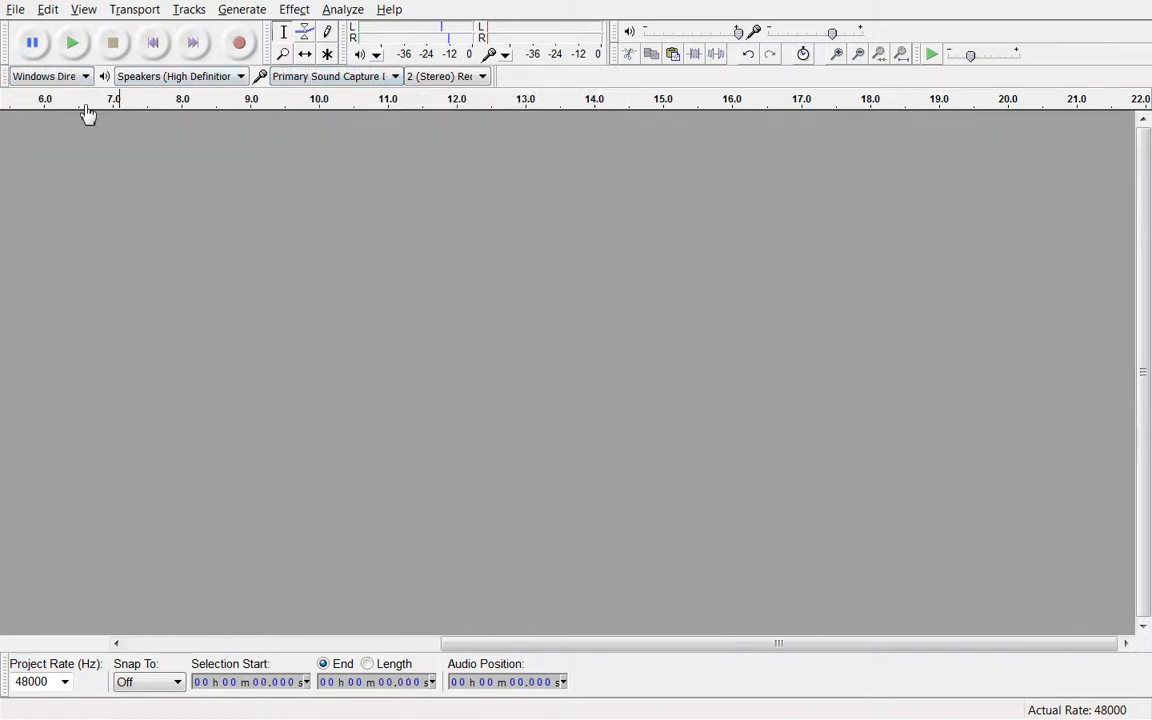
click(239, 43)
key(alt+Tab)
click(322, 446)
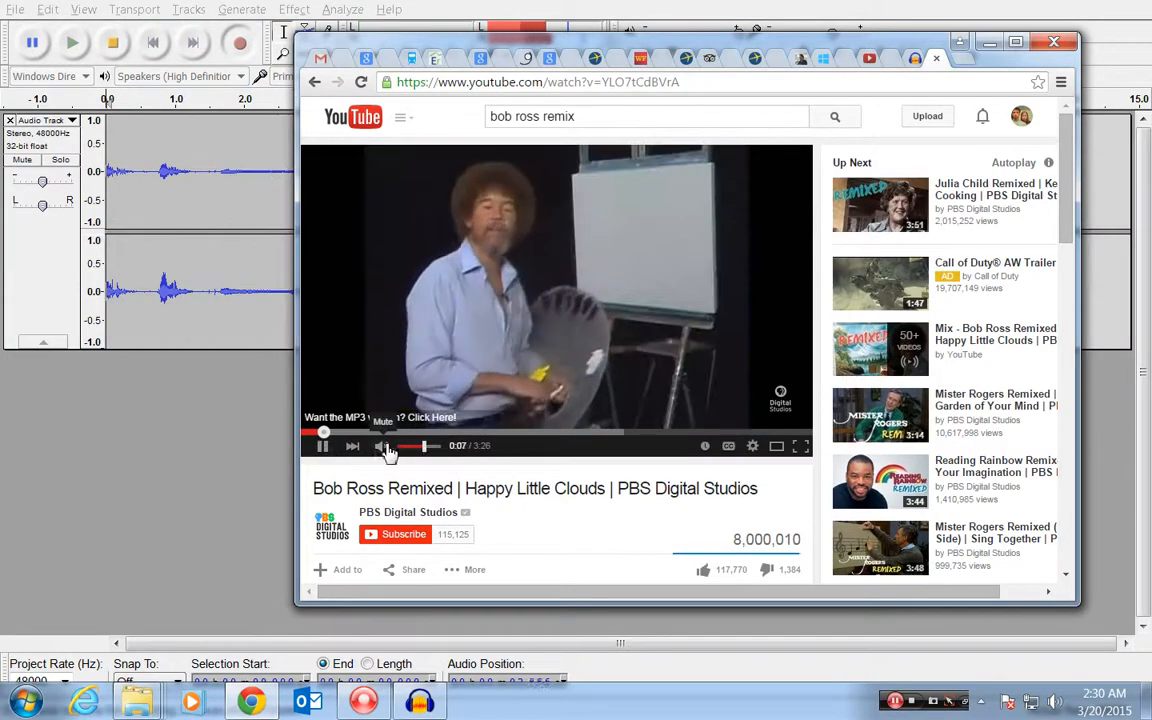
click(1056, 701)
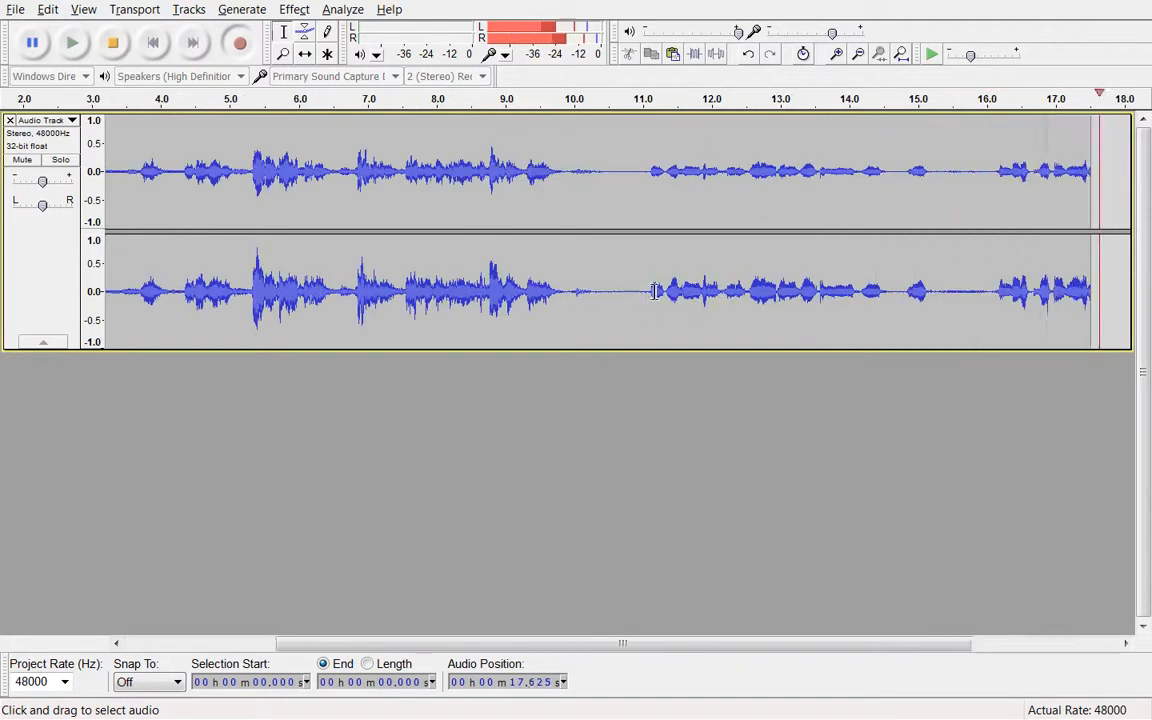
click(113, 43)
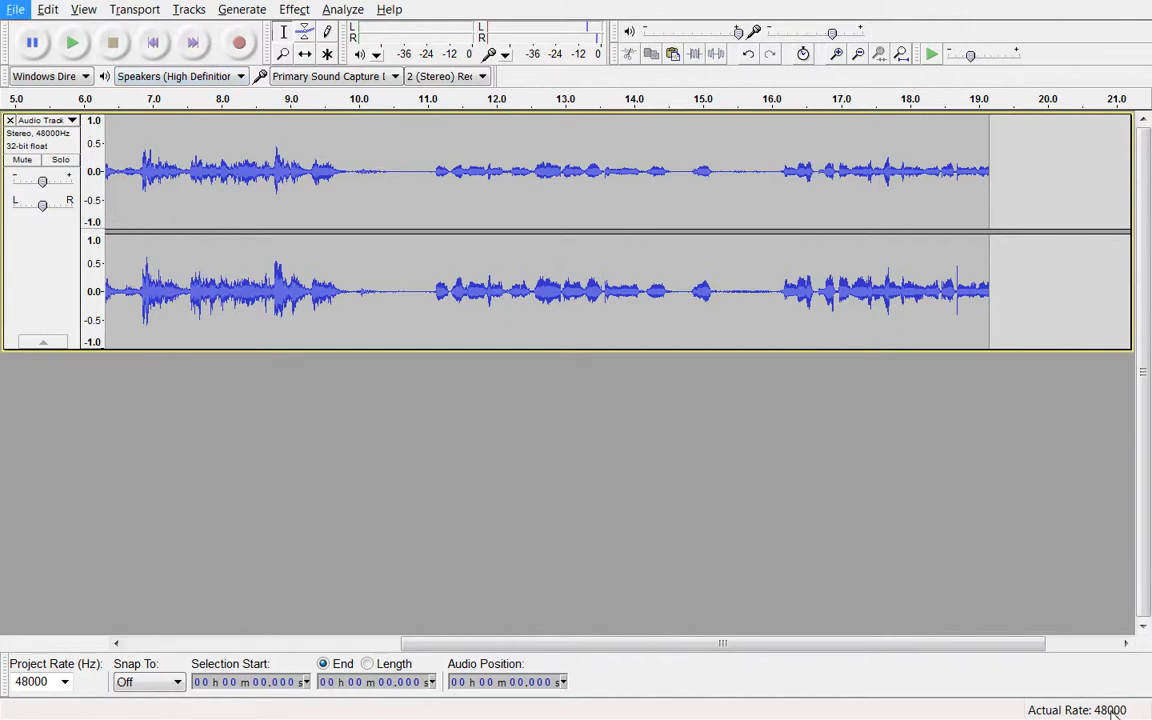
Open the Windows speaker volume control to check the playback level
mouse_move(1113, 711)
click(1059, 702)
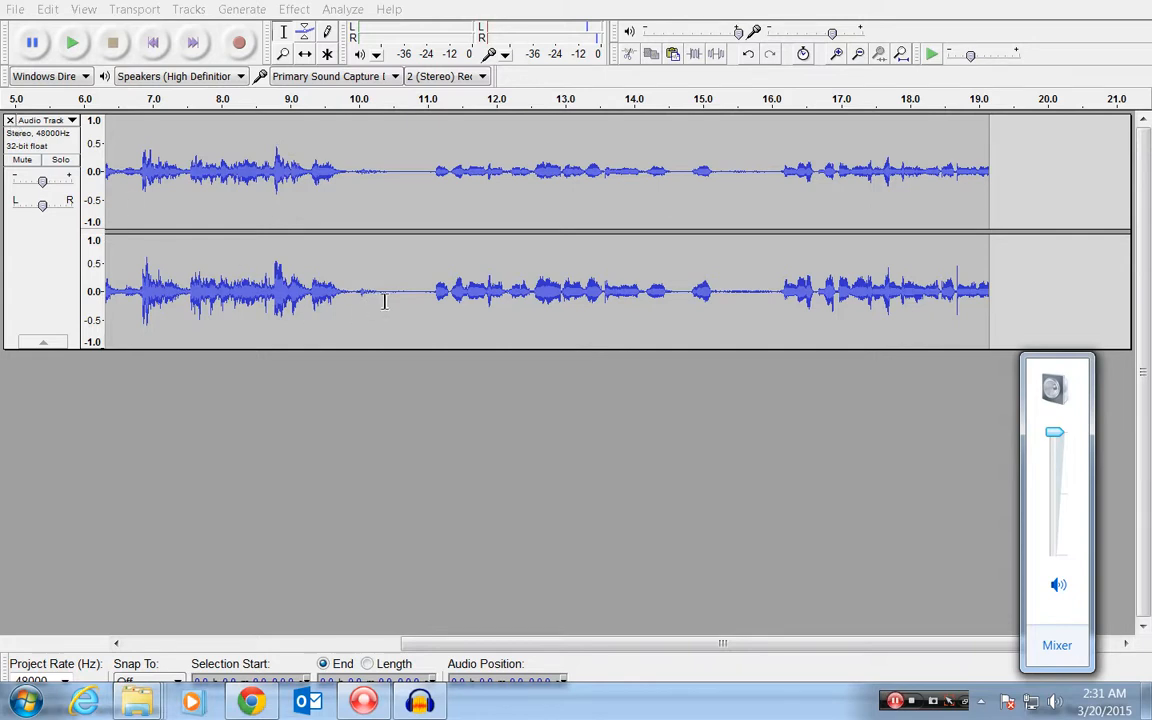
Select the opening of the recorded track, from 0 to about 1.3 seconds
drag(412, 302, 2, 270)
drag(193, 265, 105, 265)
click(159, 226)
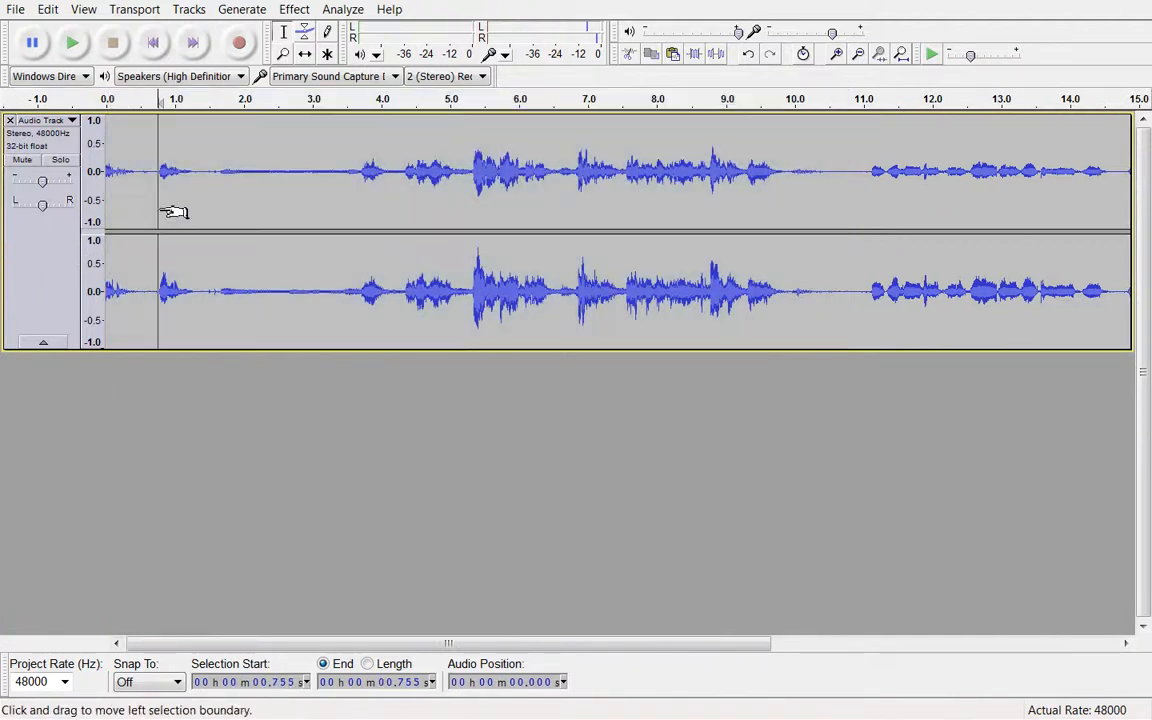
drag(166, 200, 200, 199)
click(271, 200)
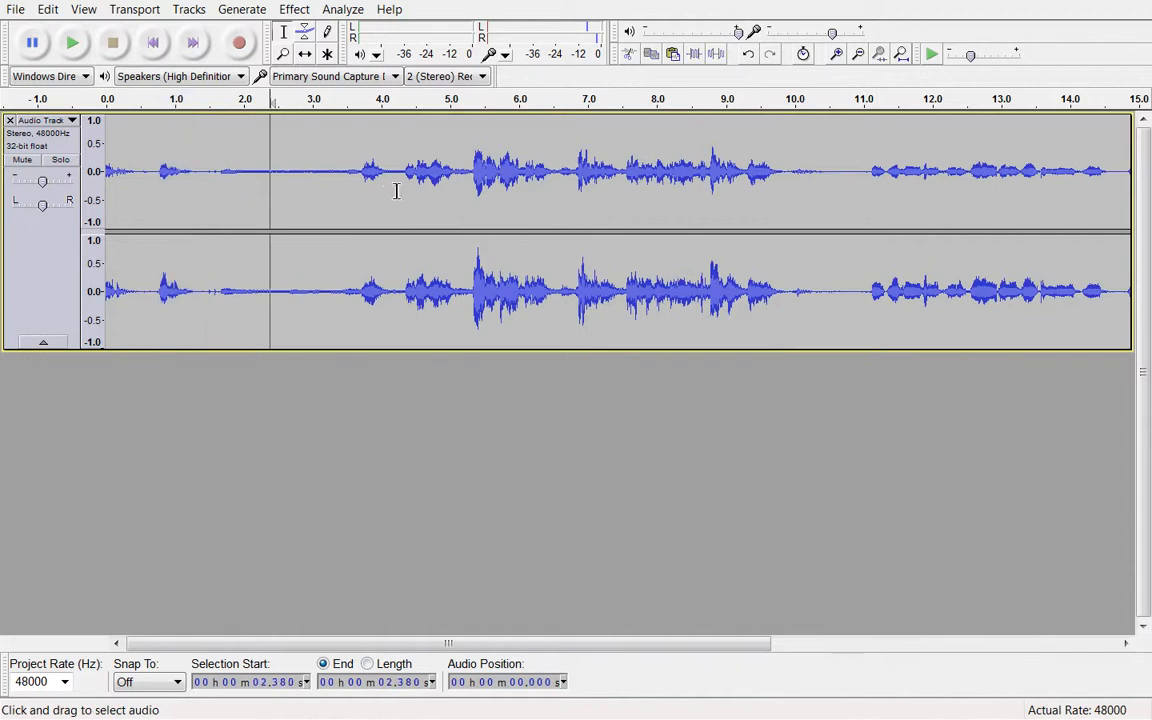
drag(394, 188, 141, 190)
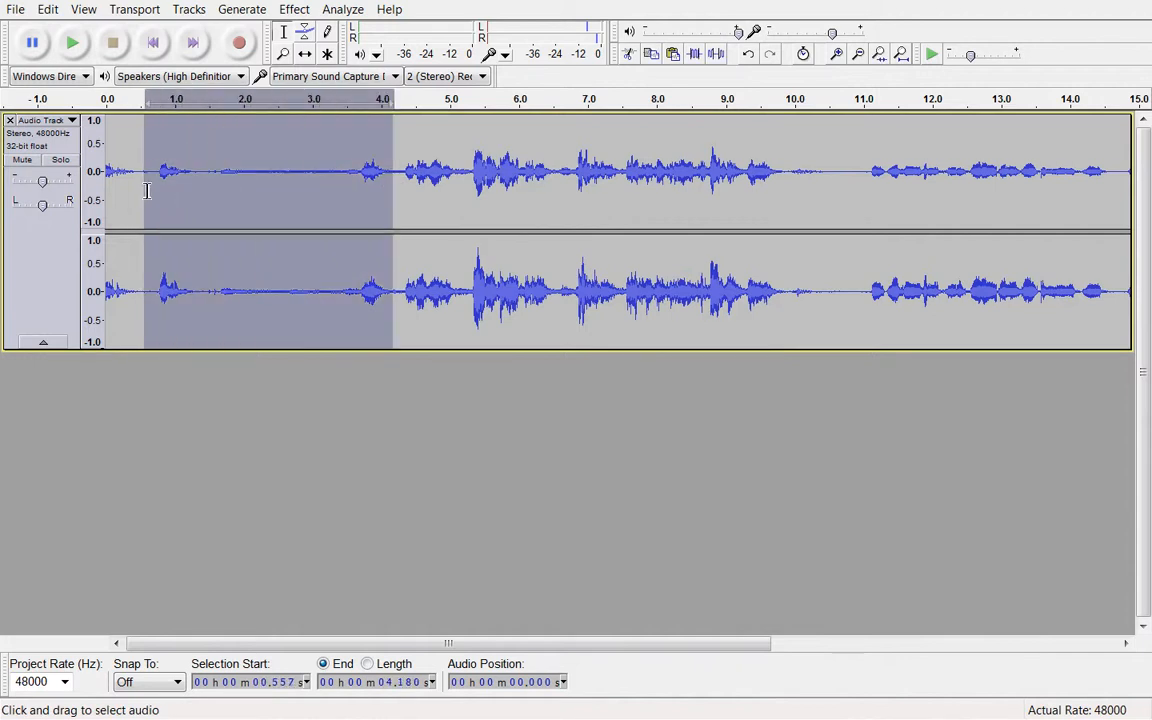
click(178, 190)
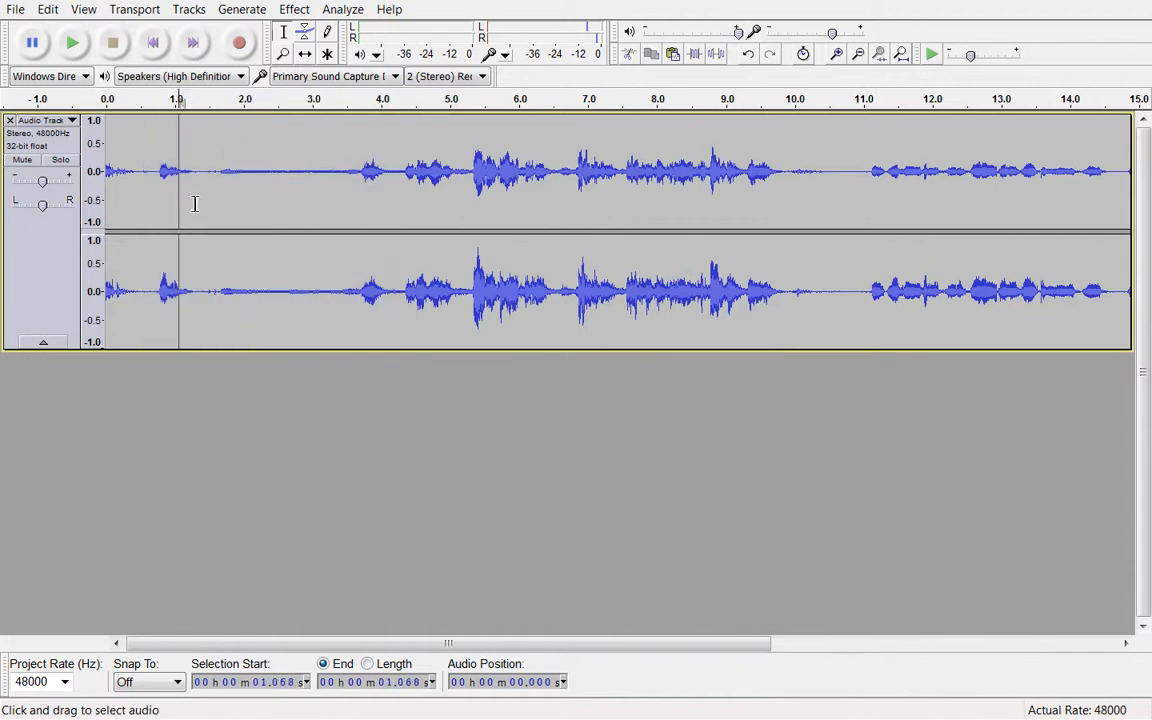
drag(195, 203, 100, 190)
click(144, 188)
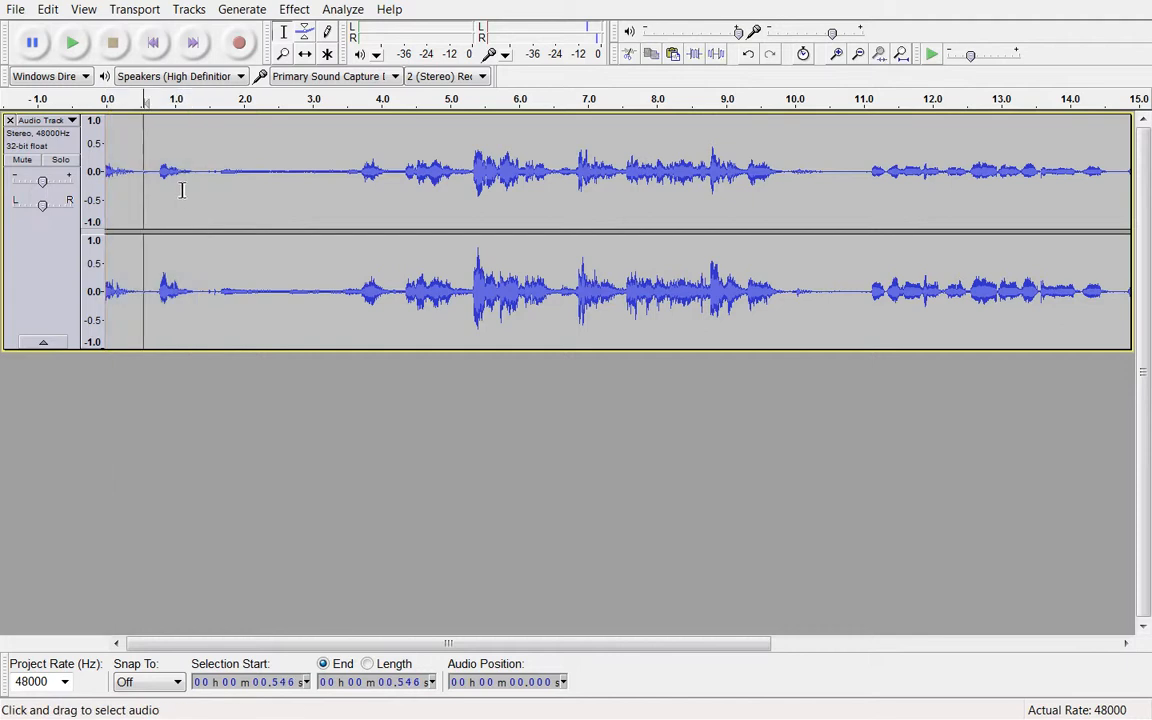
drag(197, 190, 8, 190)
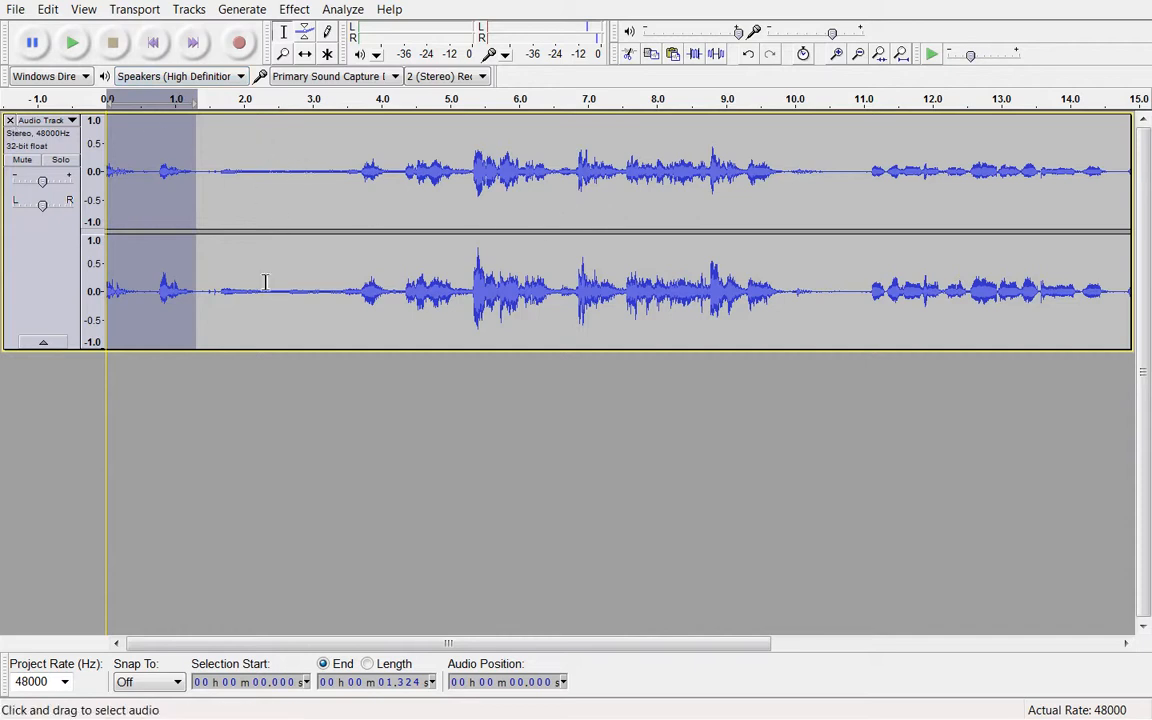
Delete the existing track and record a new clip about 1.4 seconds long
click(10, 121)
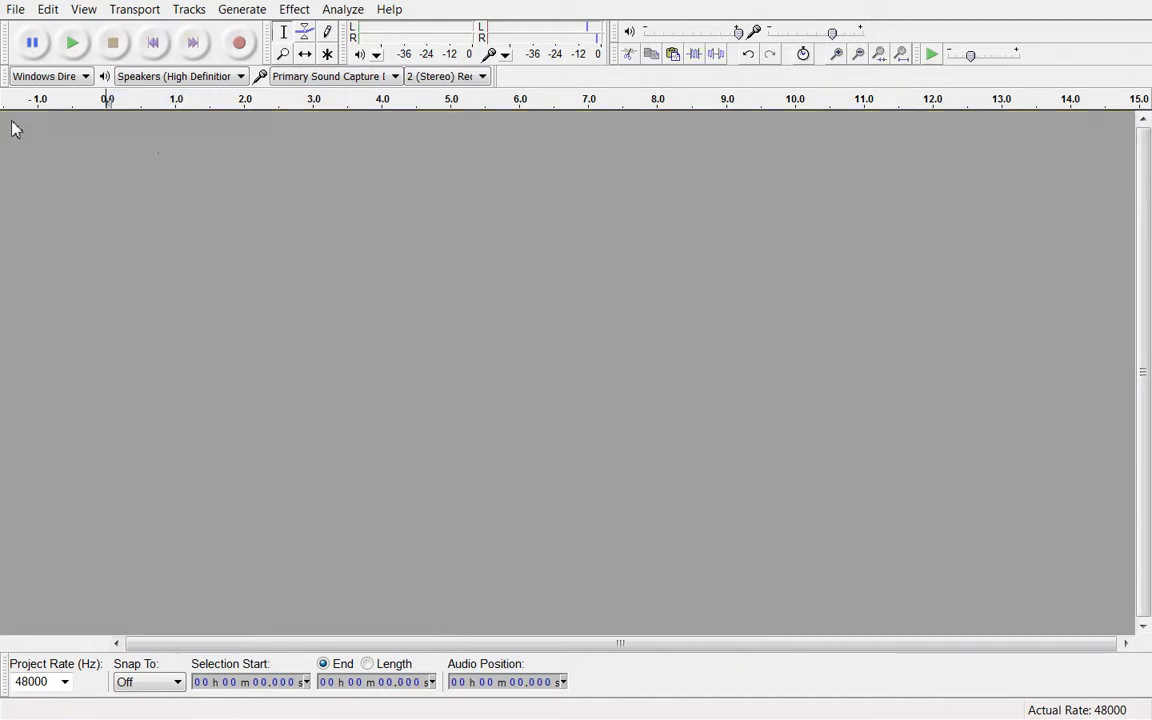
click(16, 12)
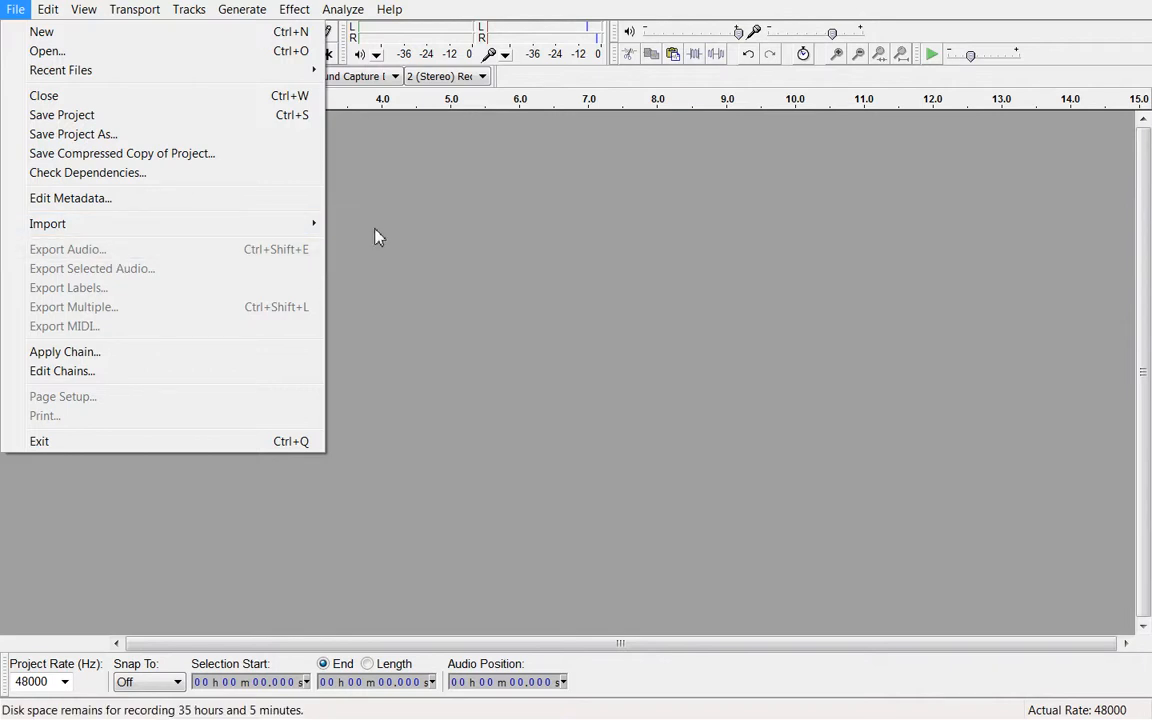
click(386, 196)
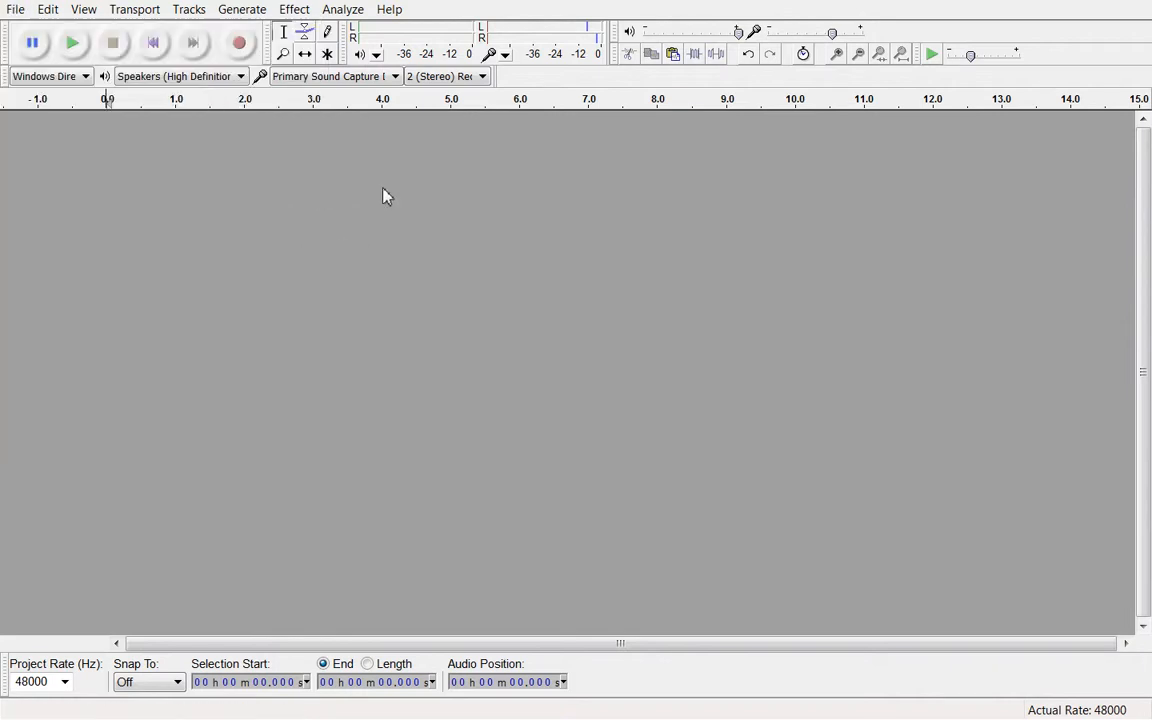
click(241, 56)
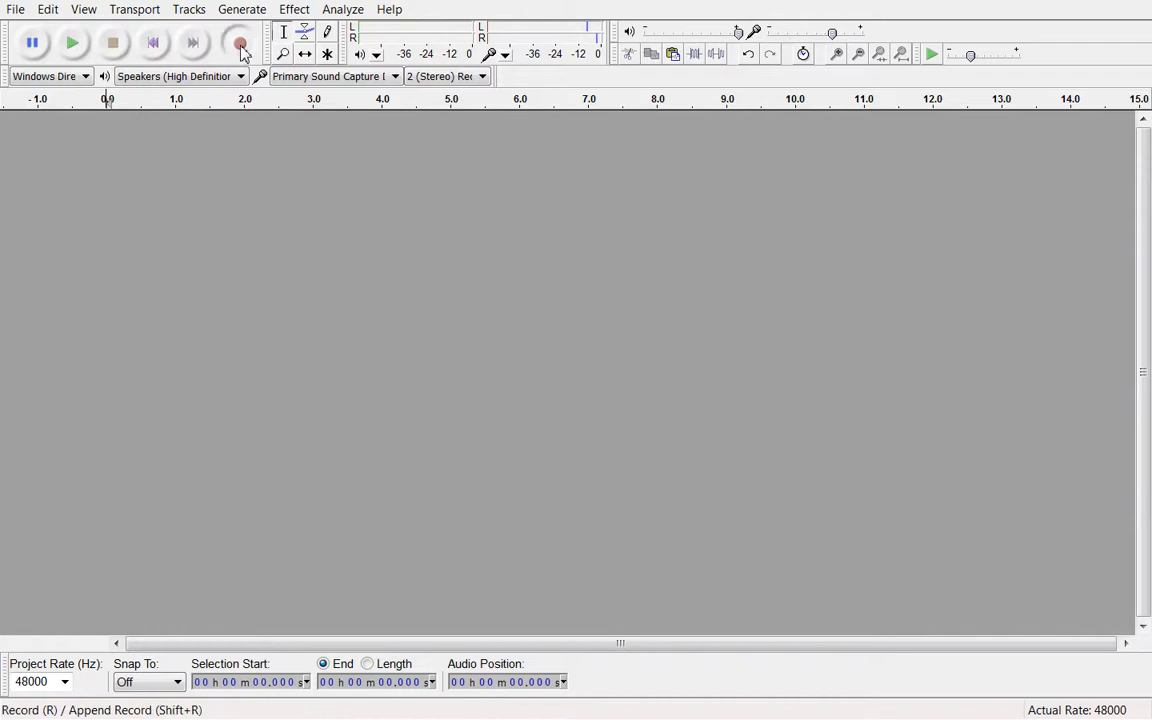
click(241, 50)
click(112, 44)
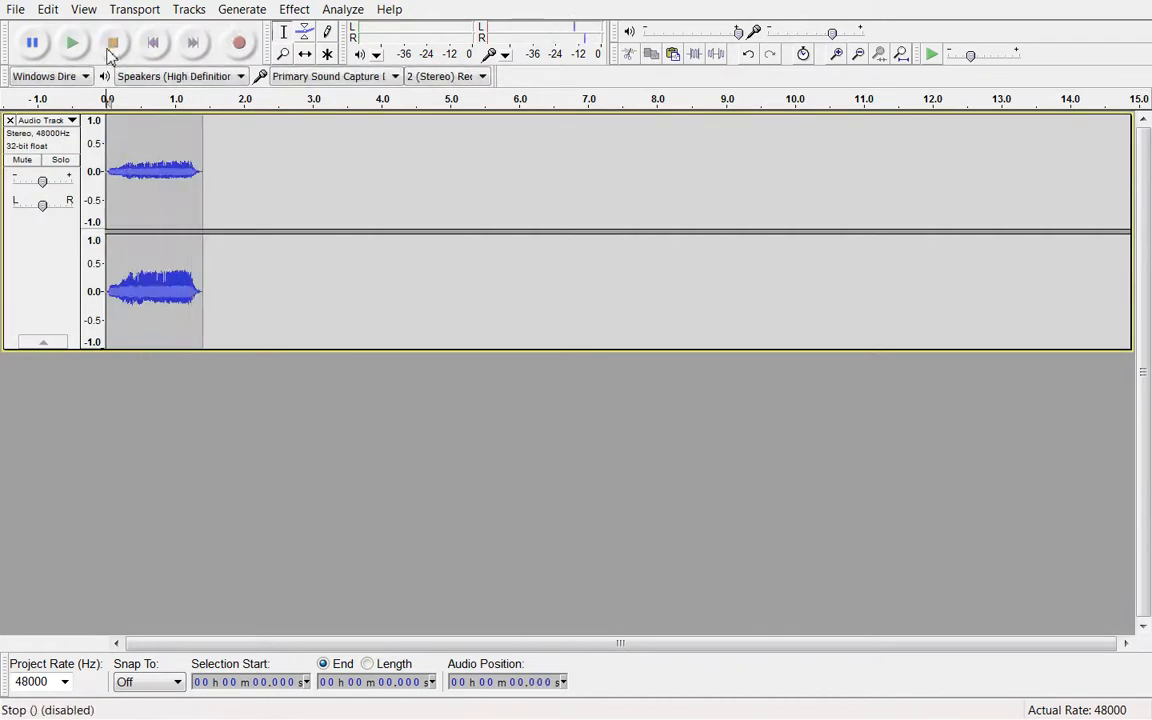
Duplicate the whole recorded clip onto a second track and shift the copy to start where the first clip ends, at about 1.4 seconds
double_click(148, 158)
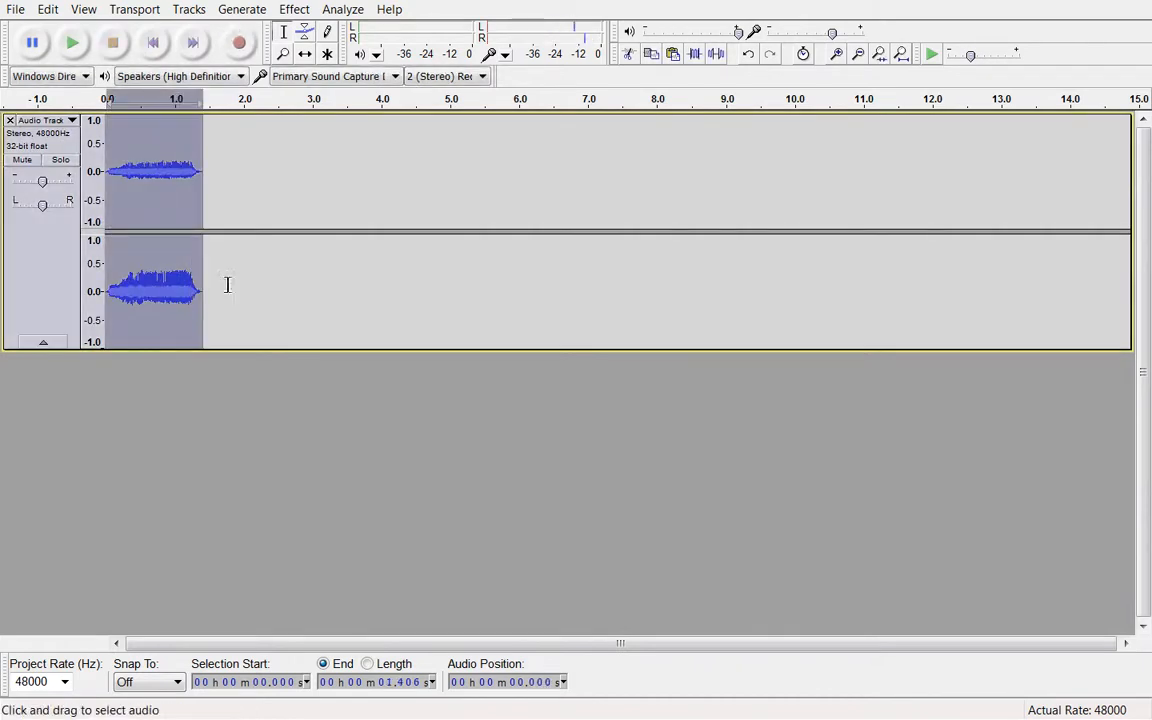
drag(229, 348, 241, 212)
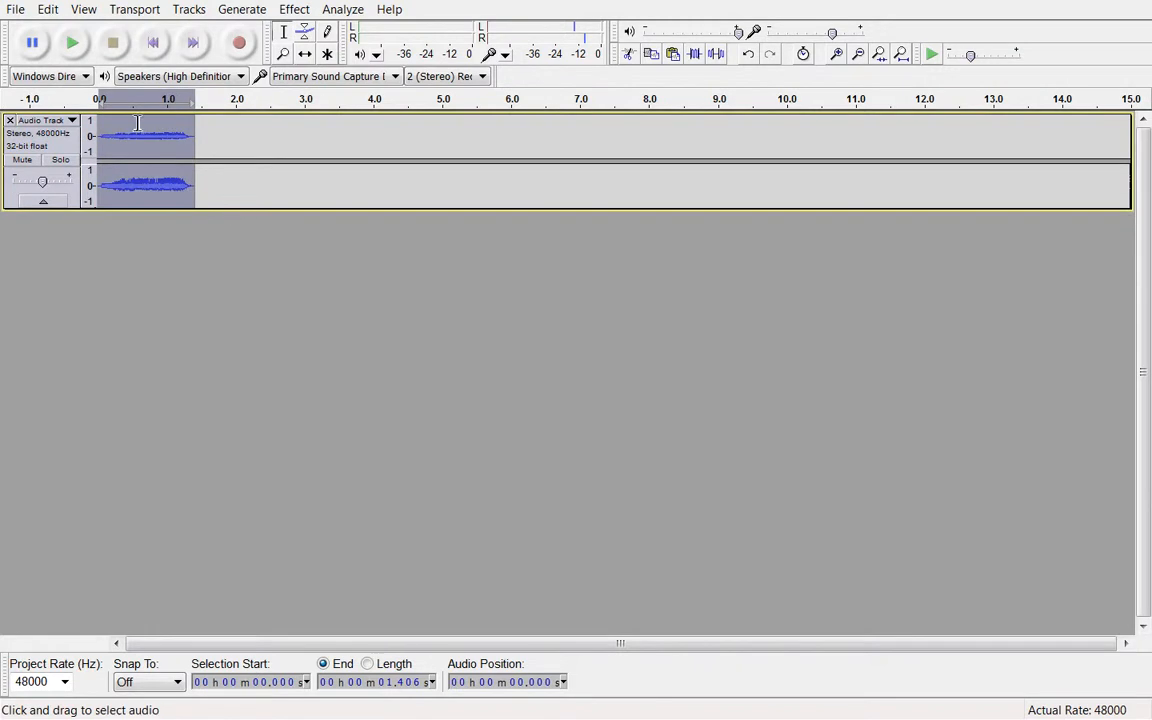
click(48, 10)
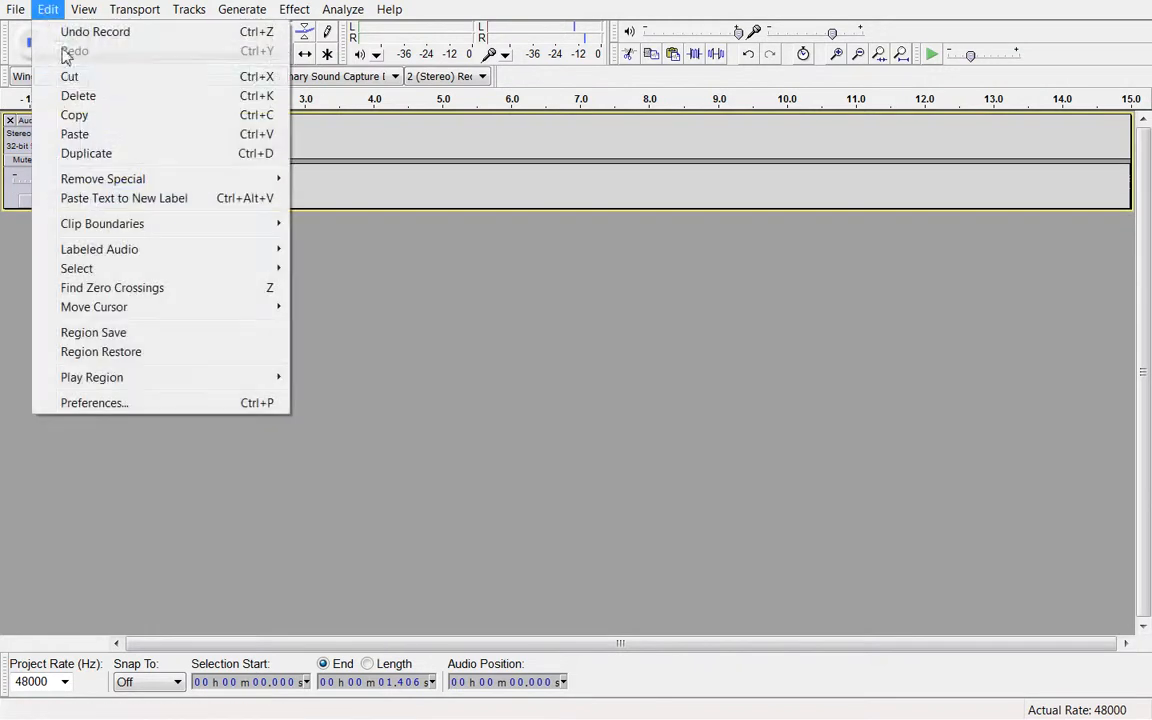
click(86, 153)
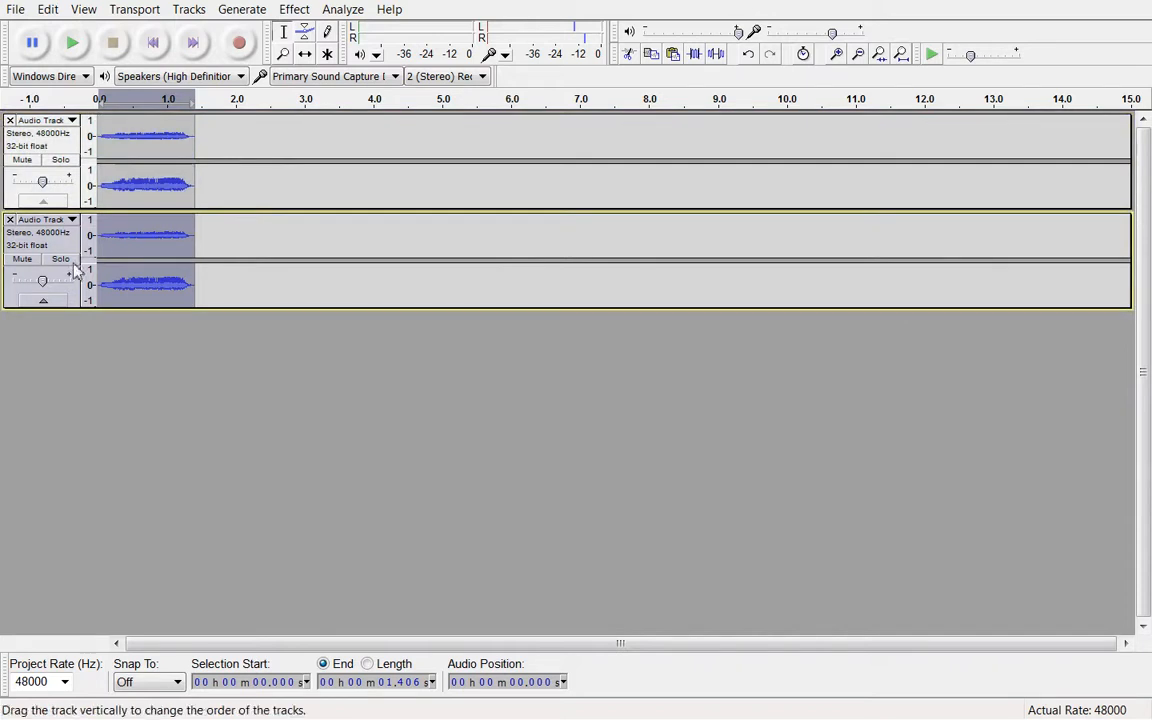
click(305, 54)
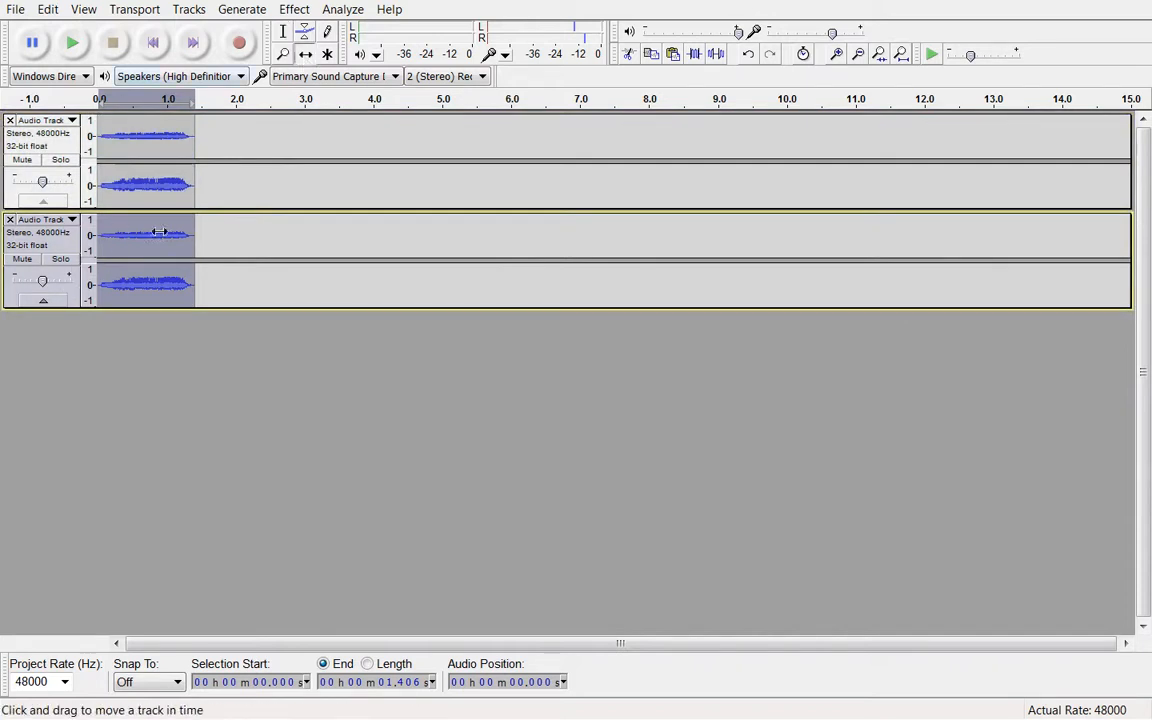
drag(148, 240, 244, 242)
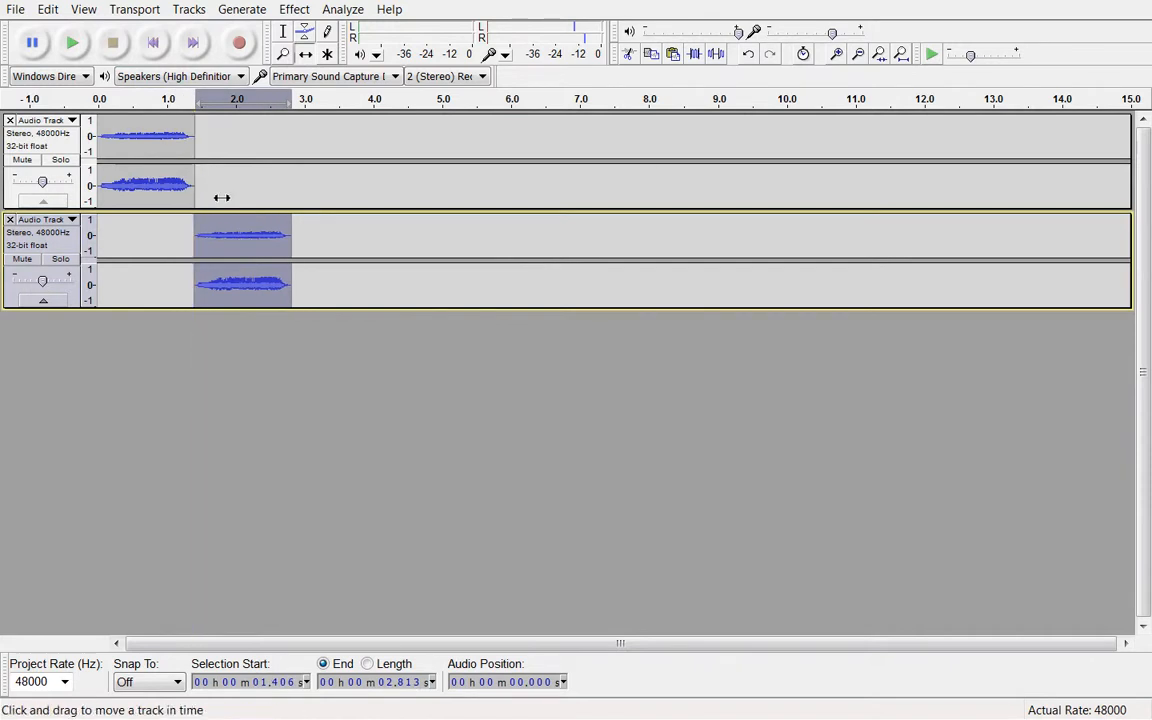
Apply Change Pitch to the clip on the second track, raising it from E2 to G2
click(294, 9)
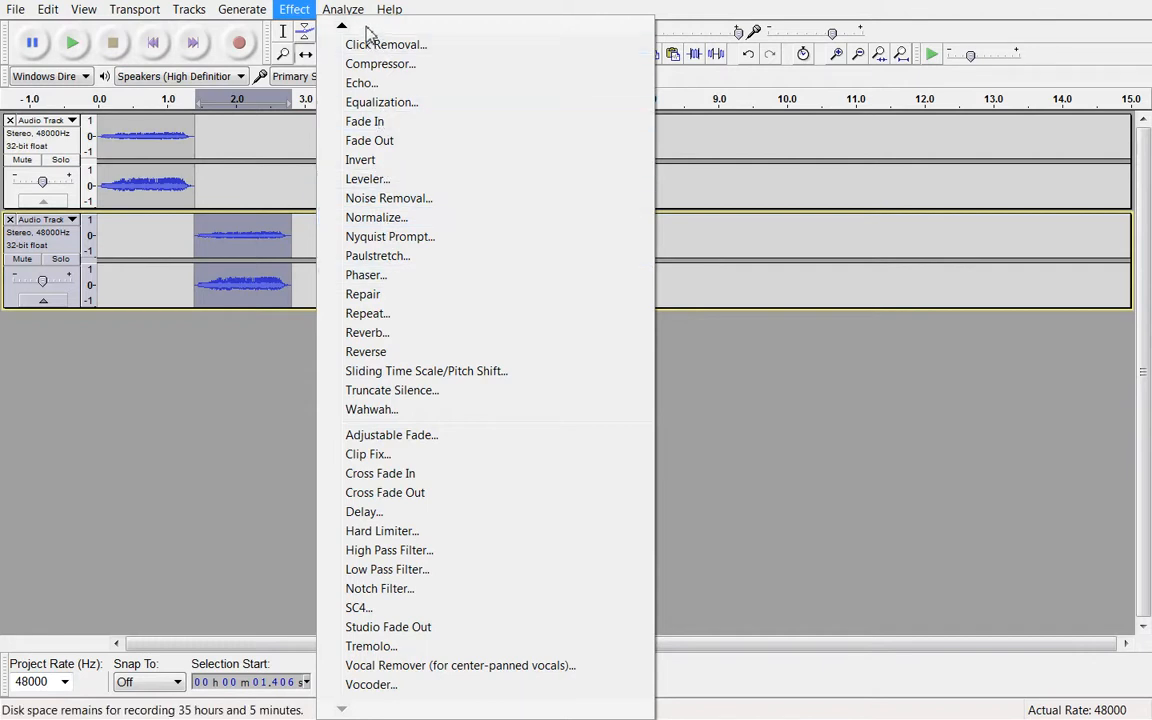
mouse_move(342, 28)
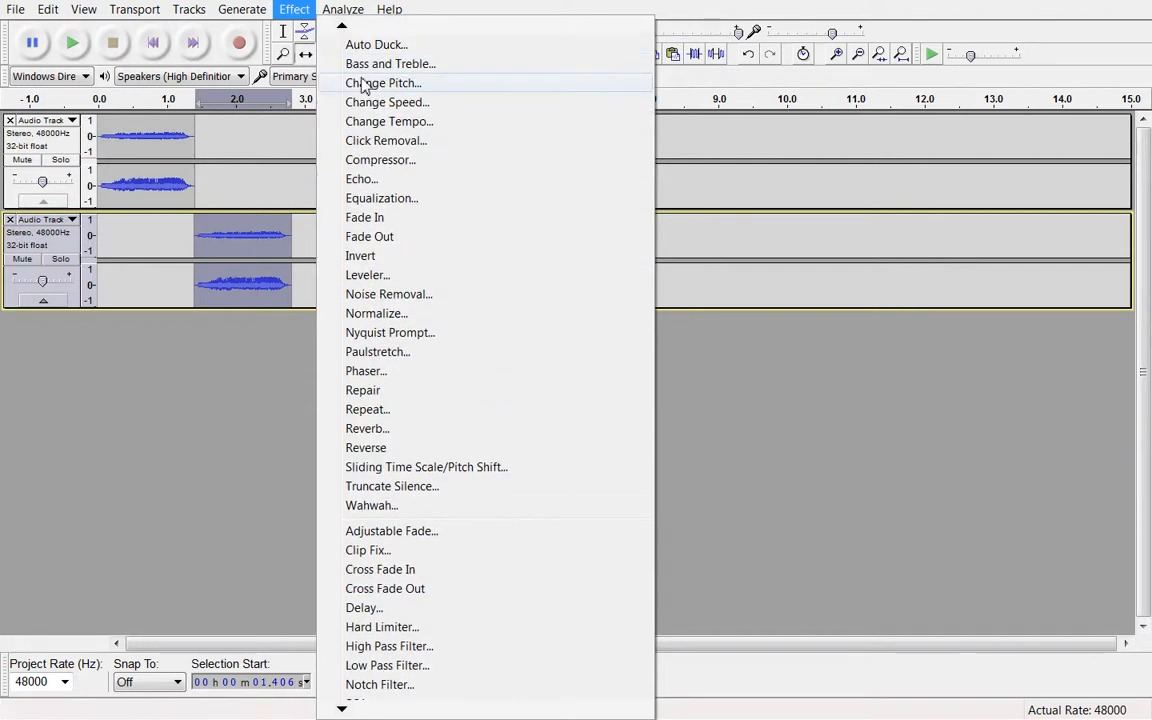
click(358, 80)
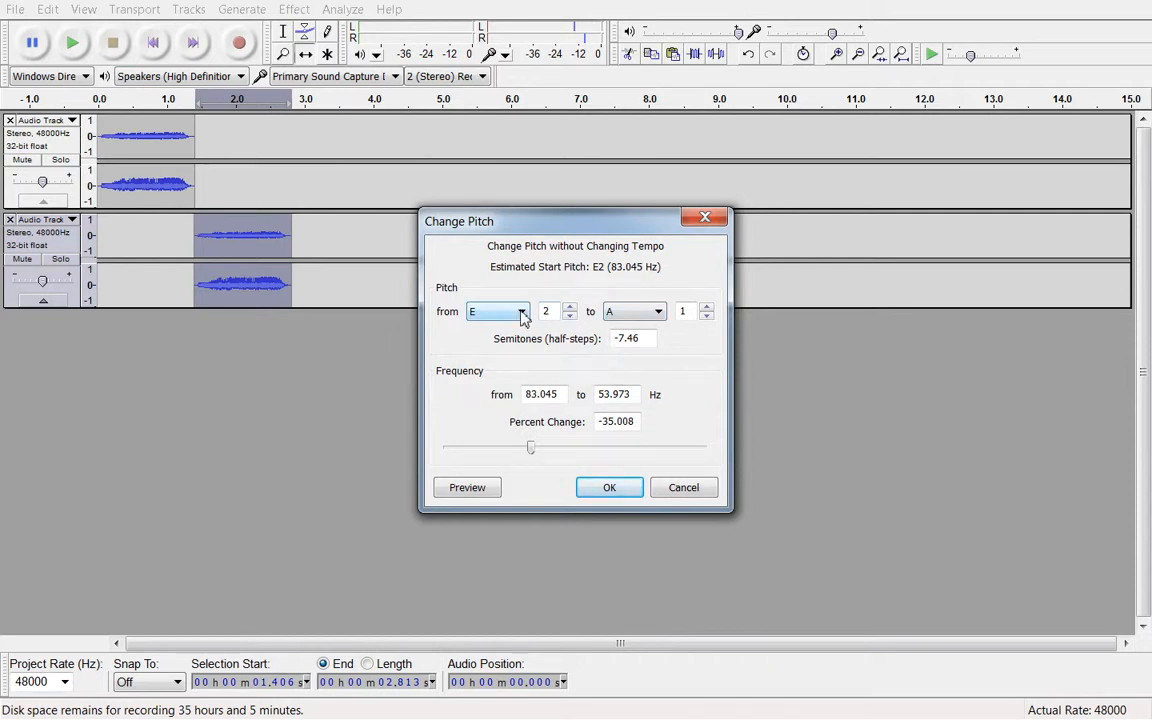
drag(532, 447, 590, 448)
double_click(618, 422)
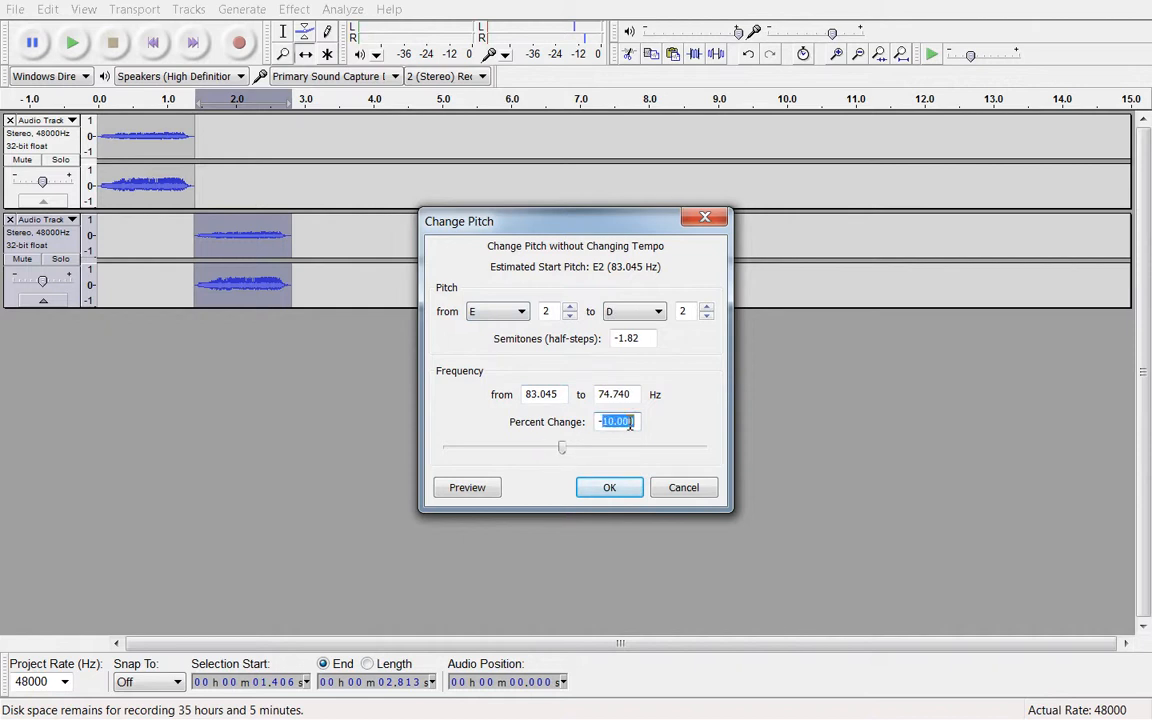
text(0)
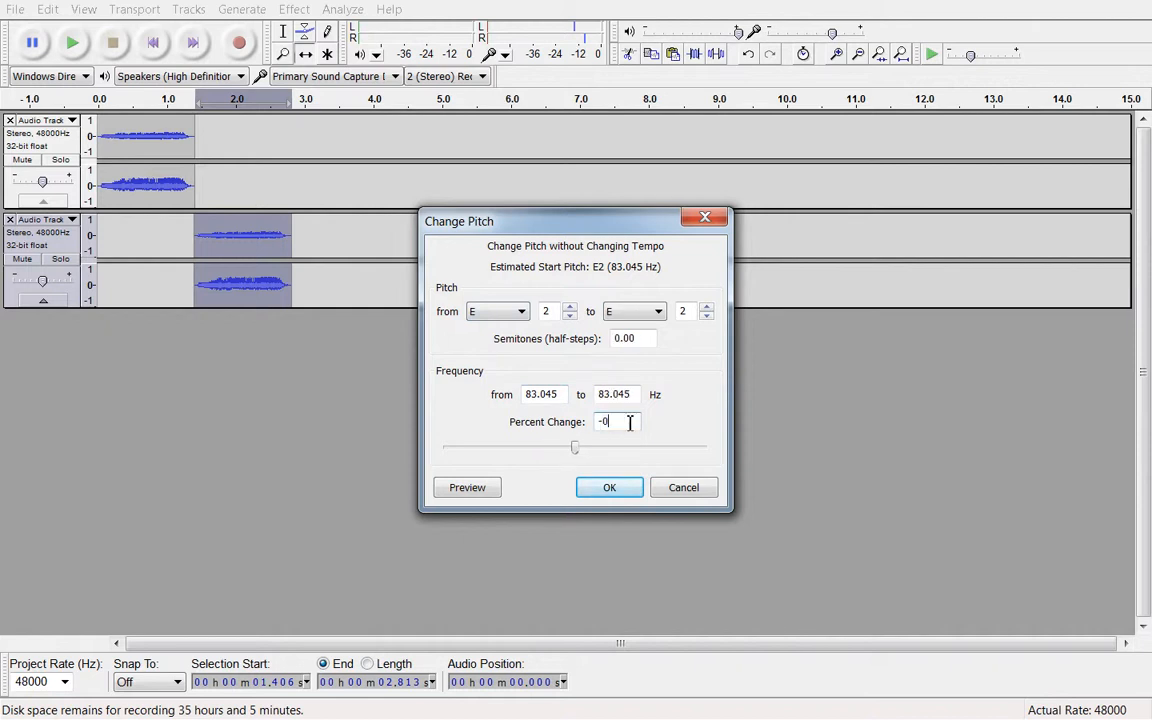
click(659, 313)
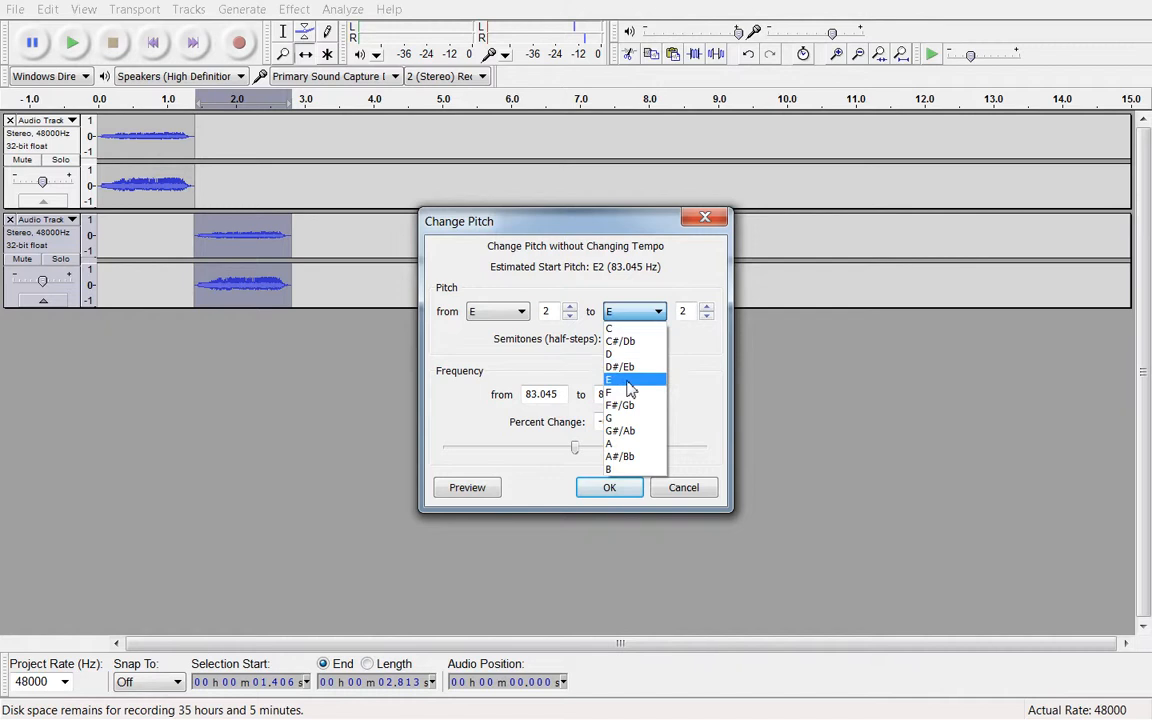
click(624, 418)
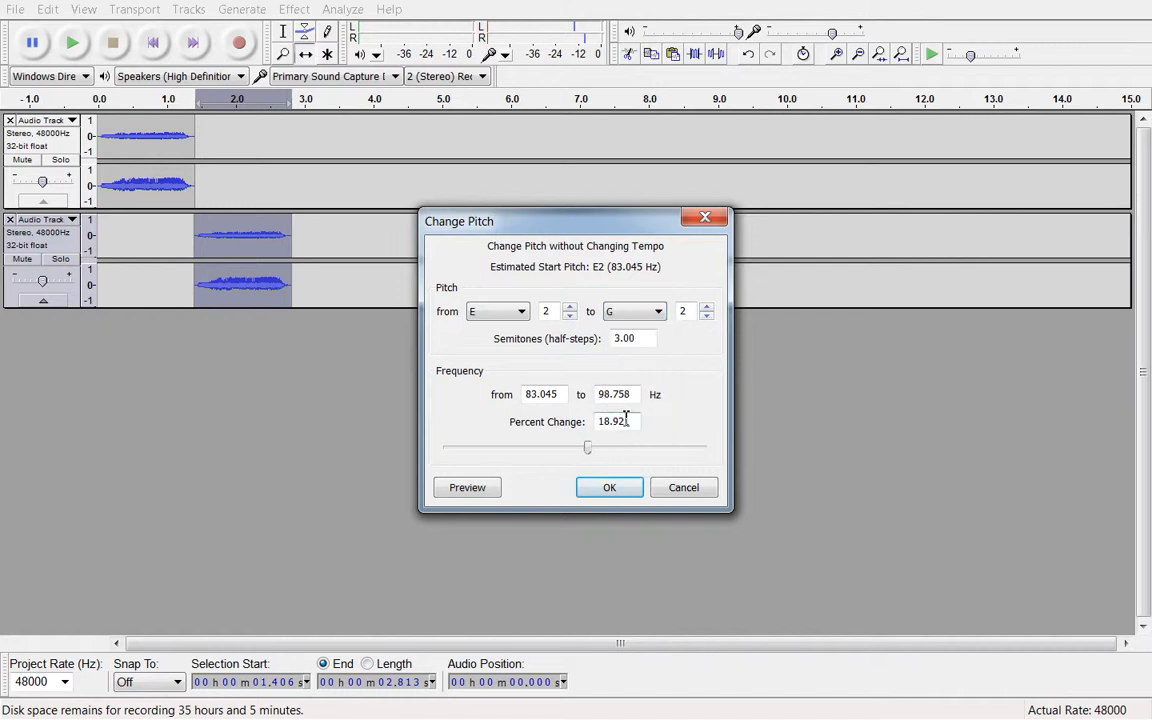
click(624, 492)
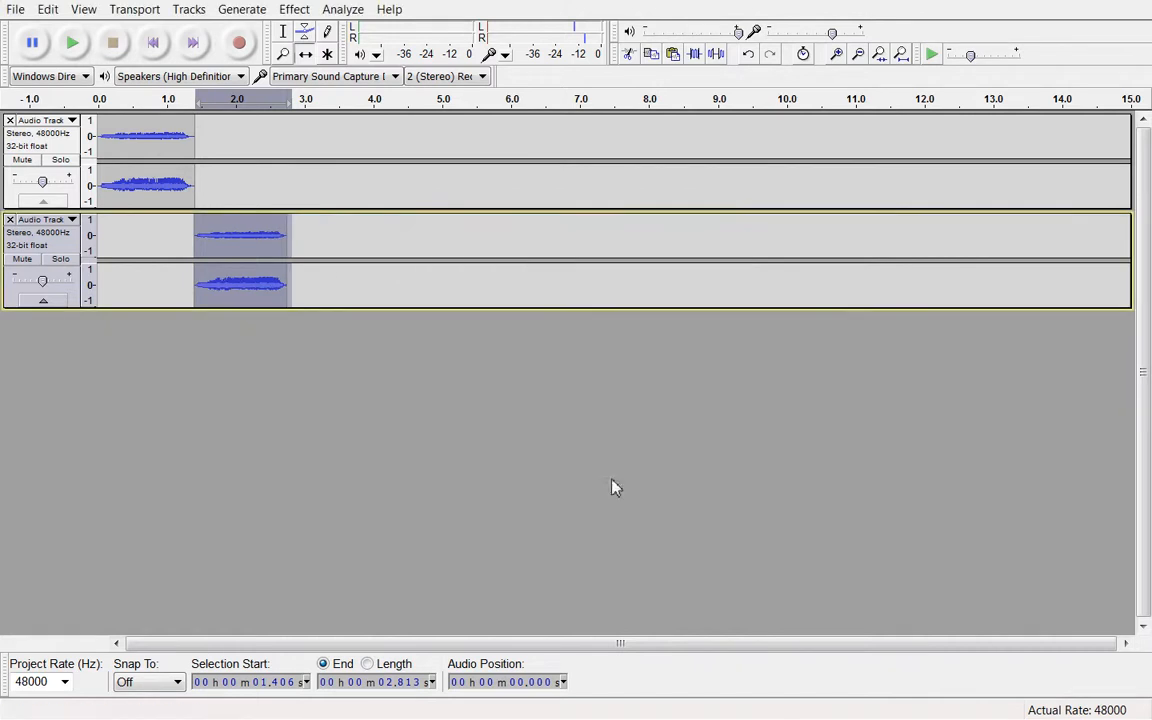
Select the whole clip on the first track and duplicate it onto a third track
click(173, 138)
click(283, 31)
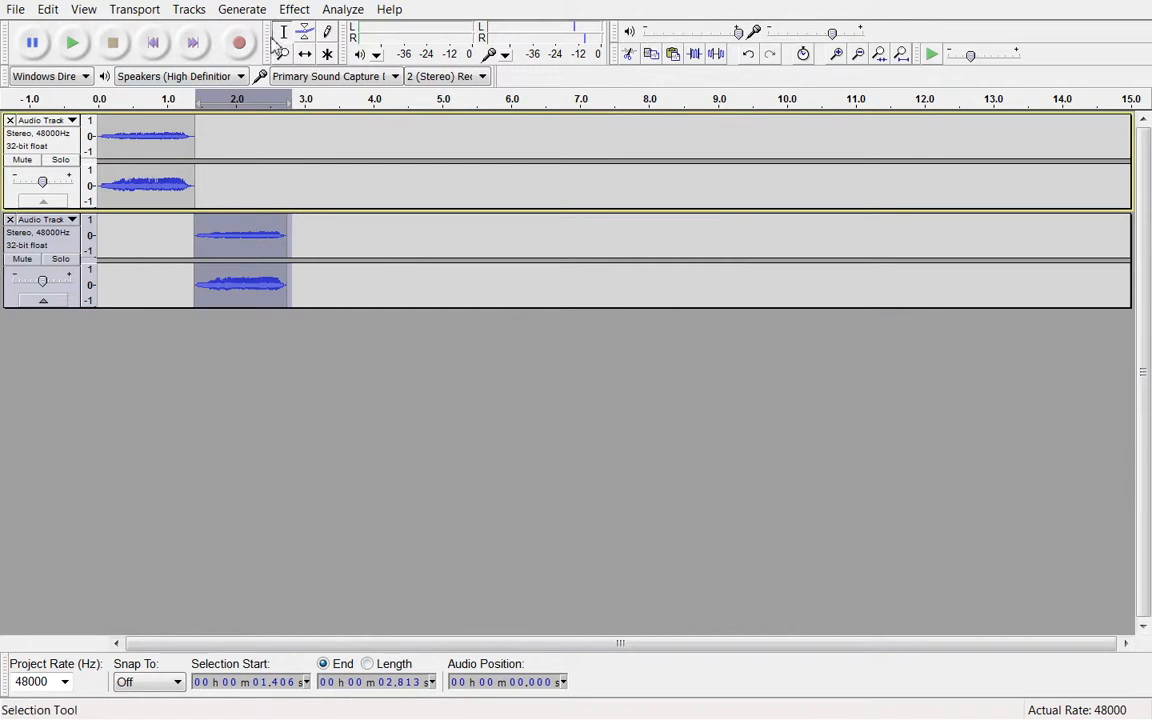
double_click(158, 125)
key(ctrl+d)
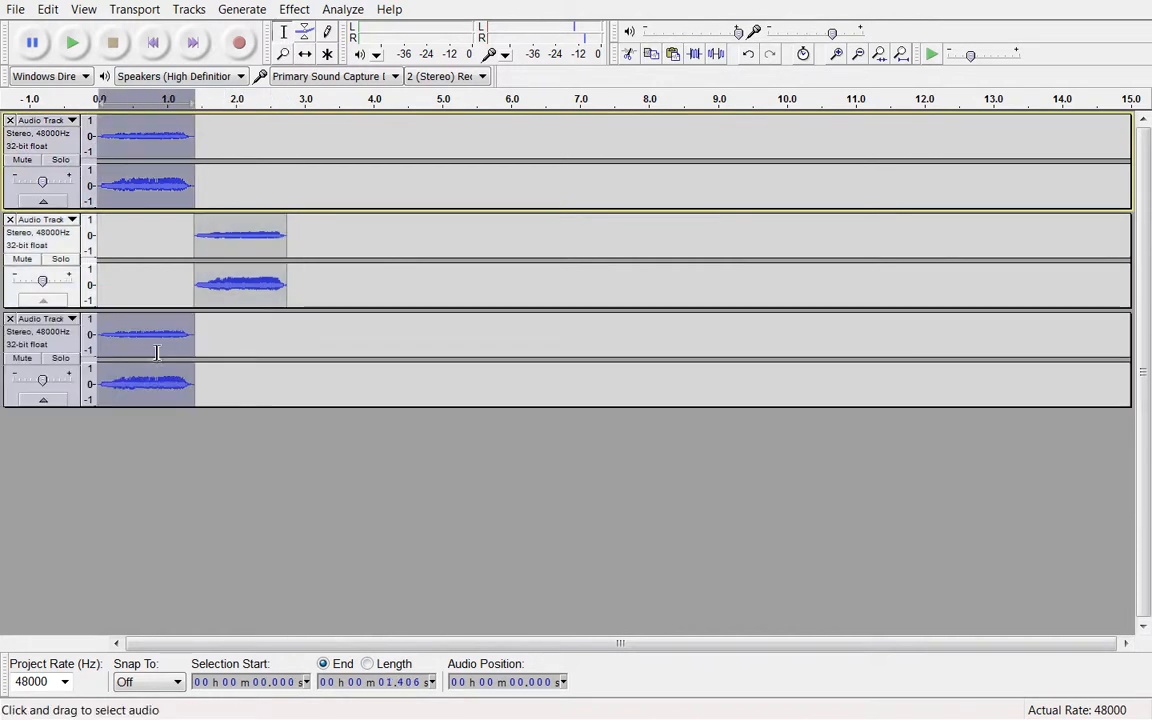
Shift the copy on the third track to start where the second track's clip ends, at about 2.7 seconds
click(305, 54)
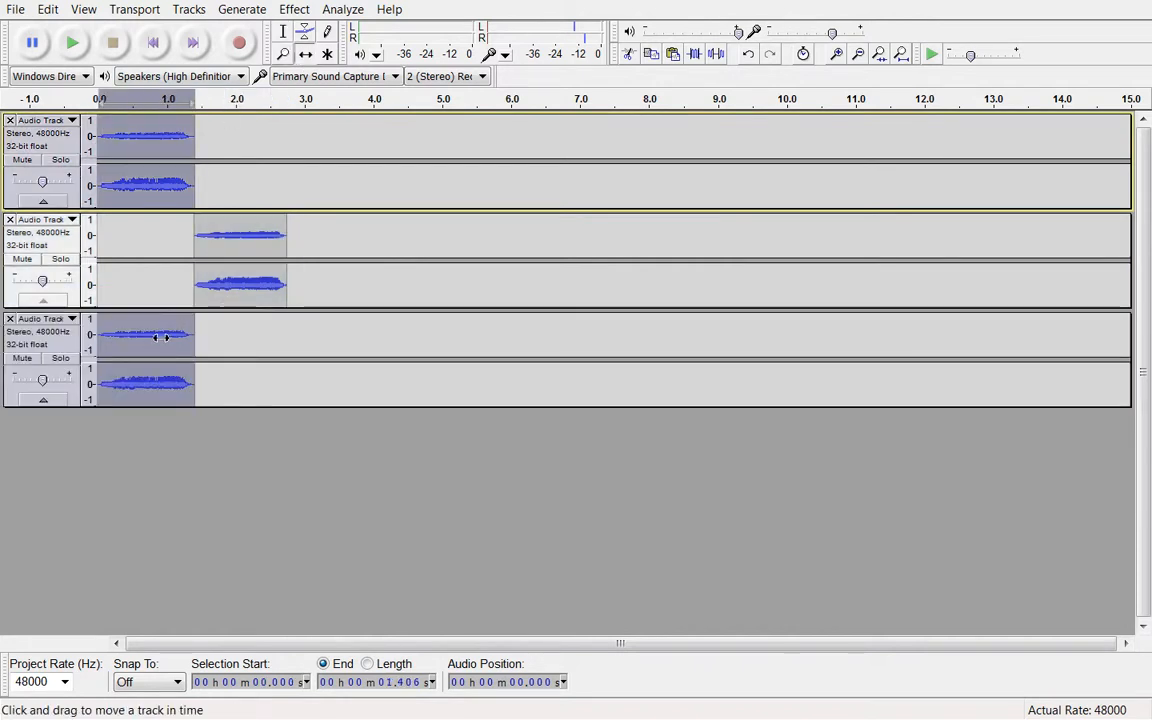
drag(160, 337, 203, 336)
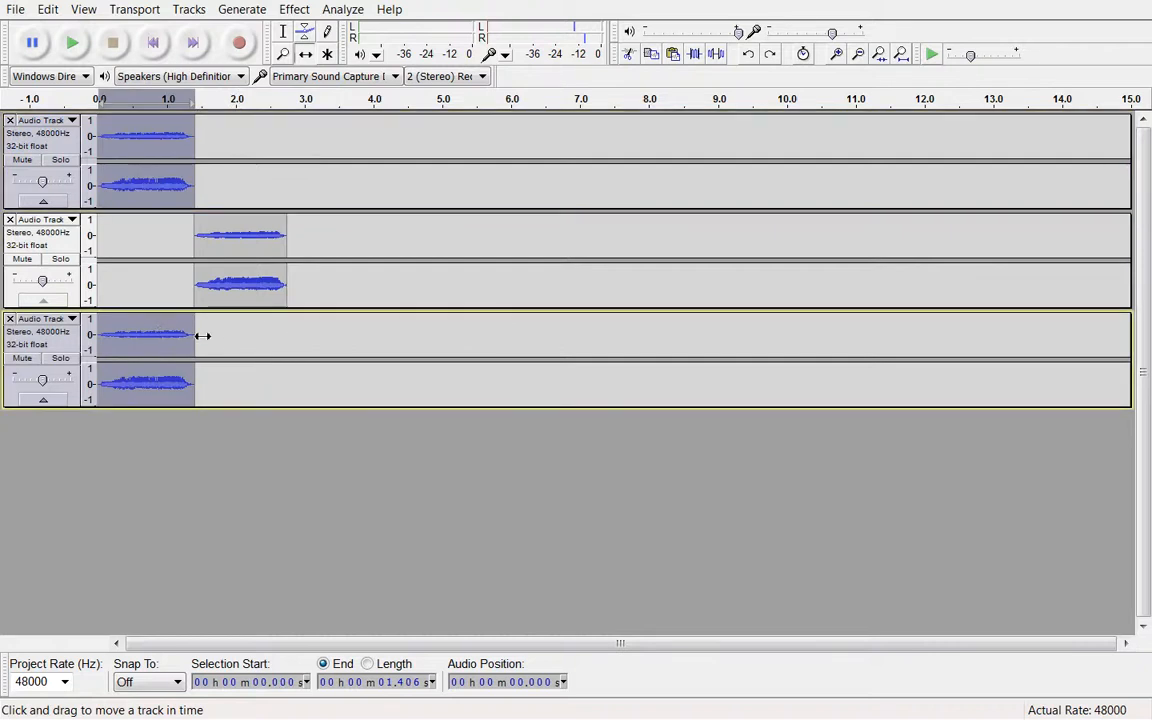
click(283, 31)
click(170, 334)
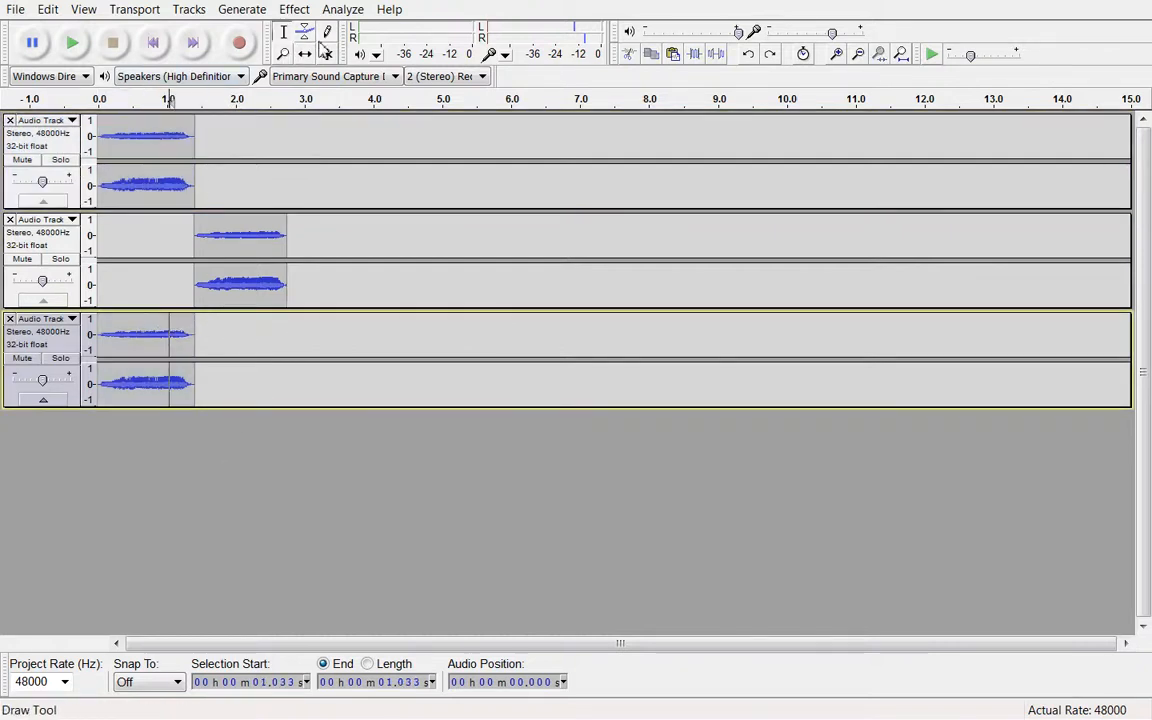
click(149, 334)
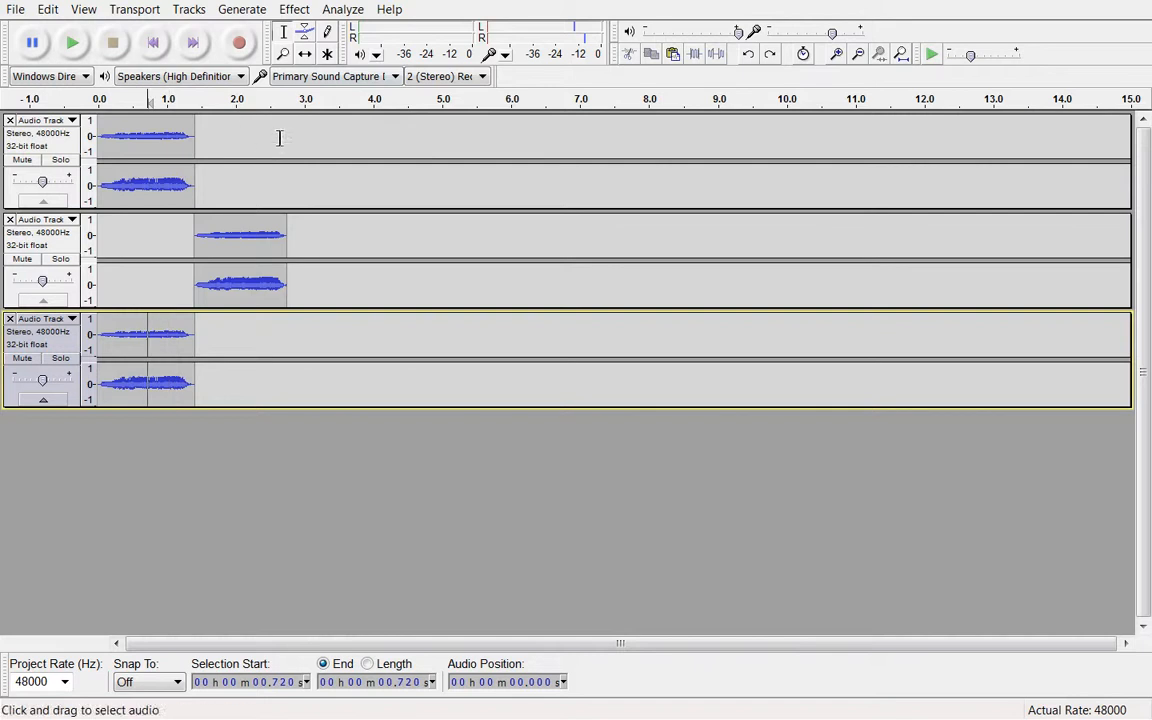
click(305, 53)
drag(140, 335, 342, 342)
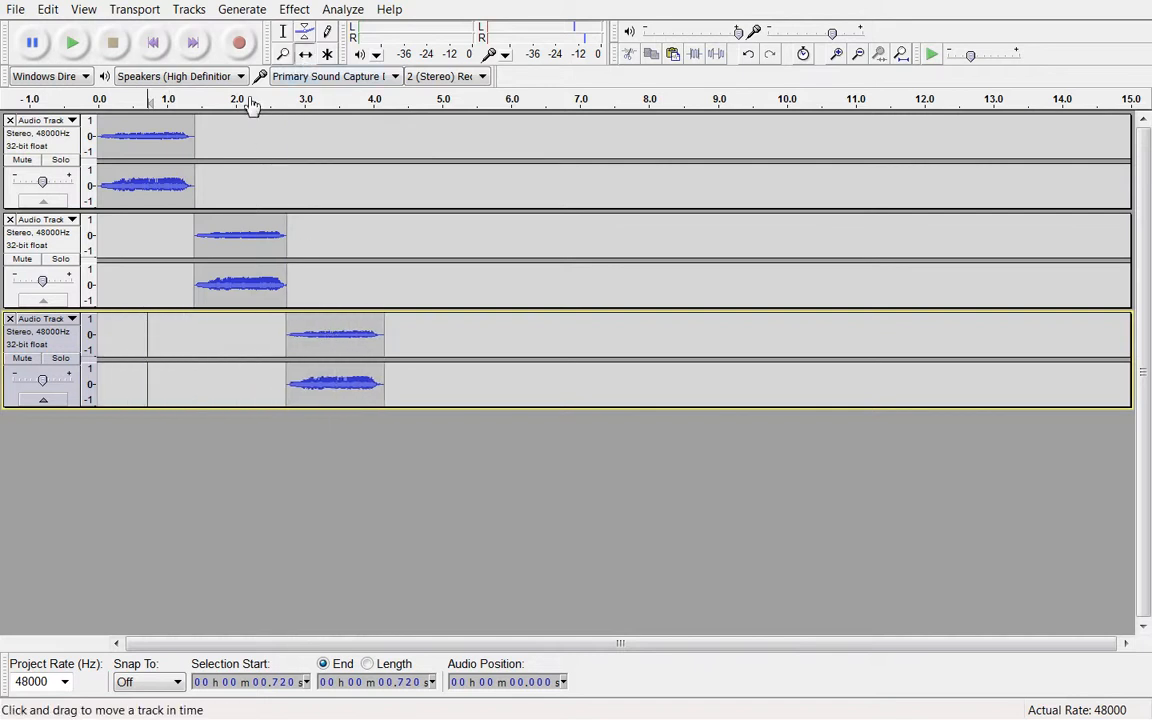
Play back the three-clip sequence and place the cursor on the first track at about 0.08 seconds
click(76, 45)
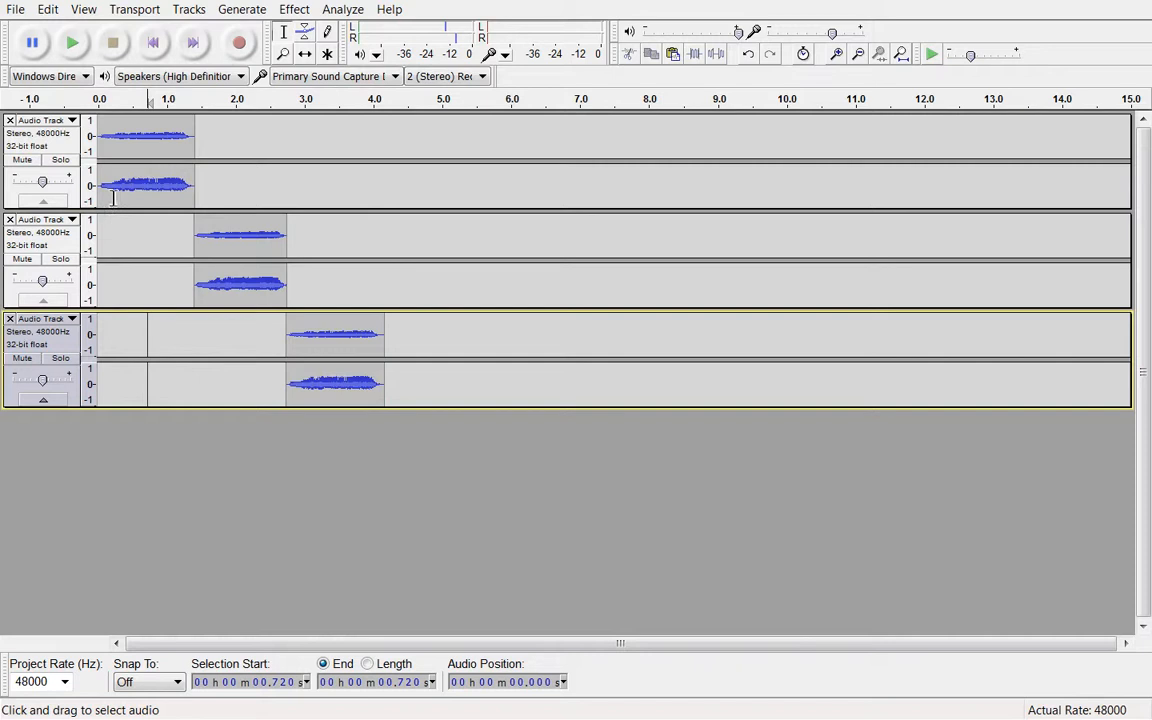
click(105, 127)
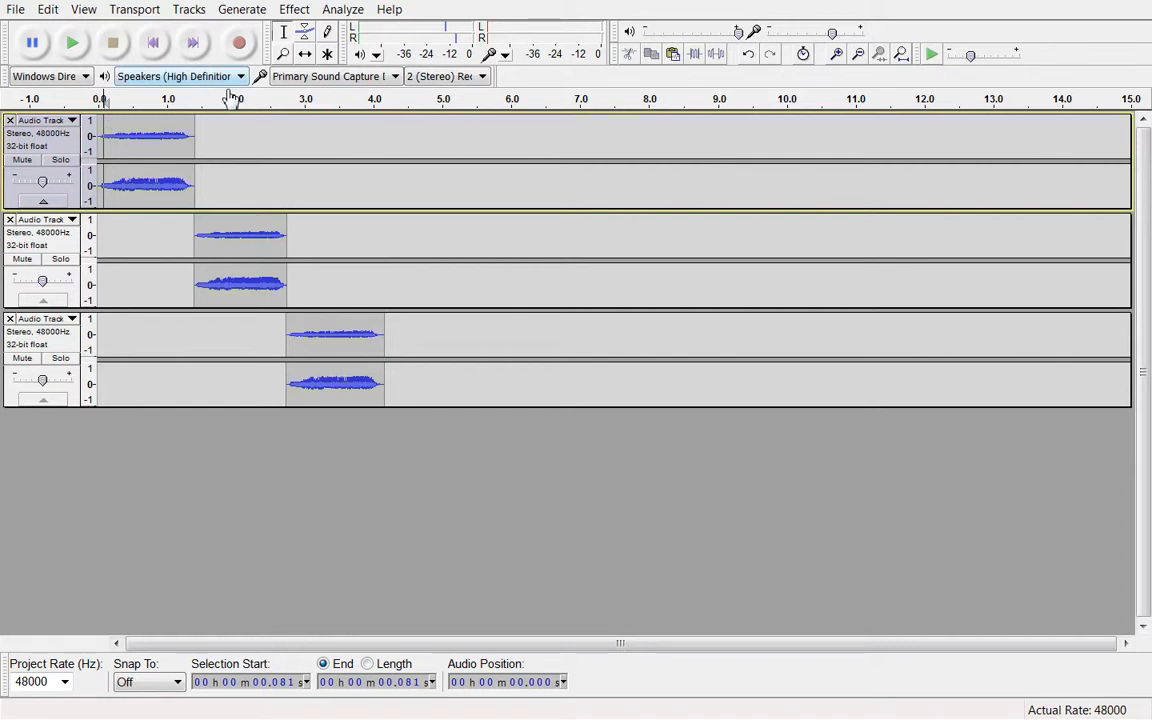
Apply Change Pitch to the whole clip on the third track, raising it from E to A
double_click(371, 350)
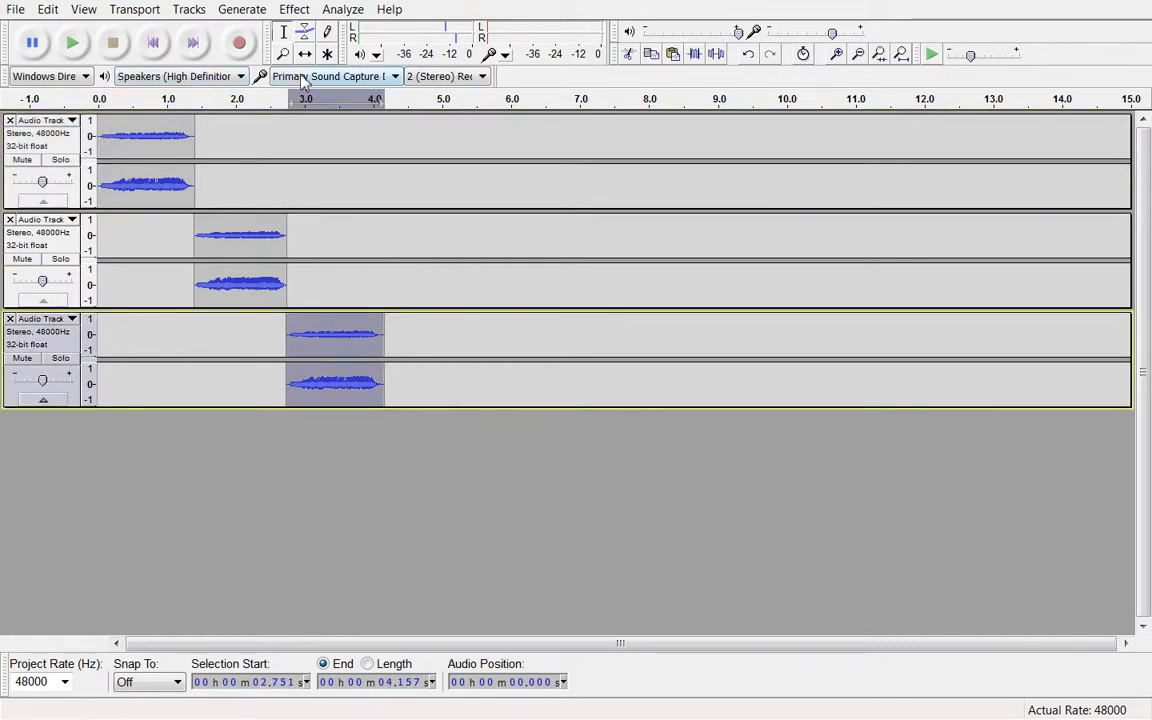
click(294, 10)
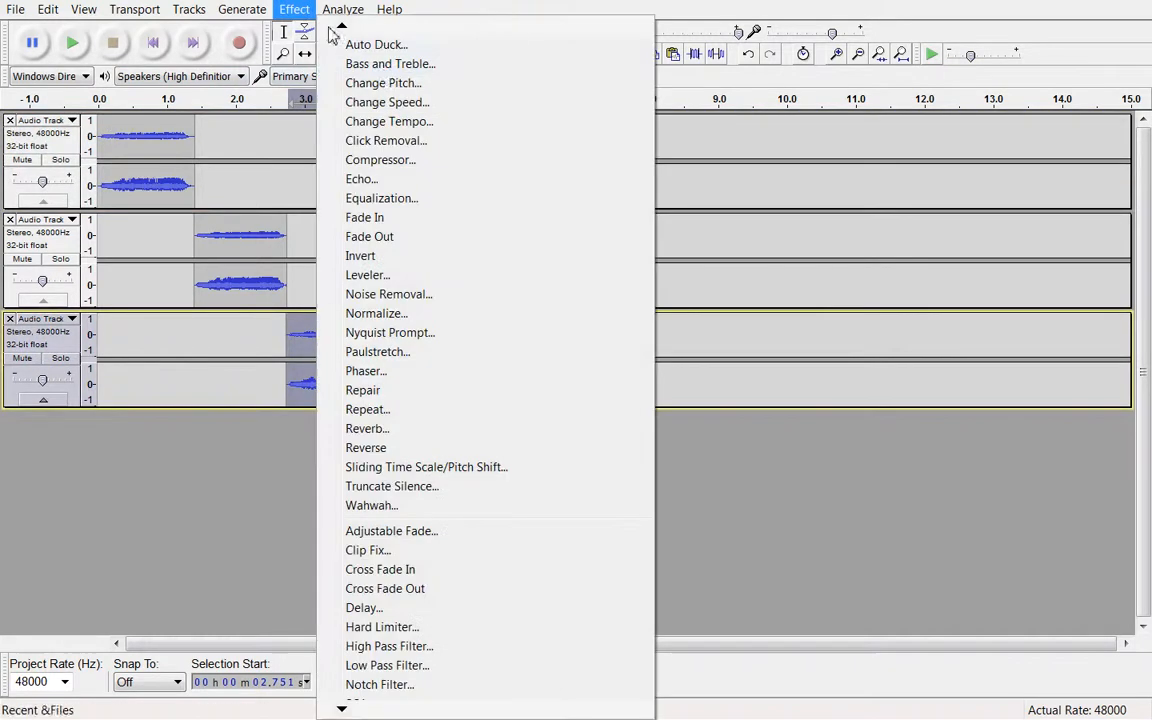
click(385, 83)
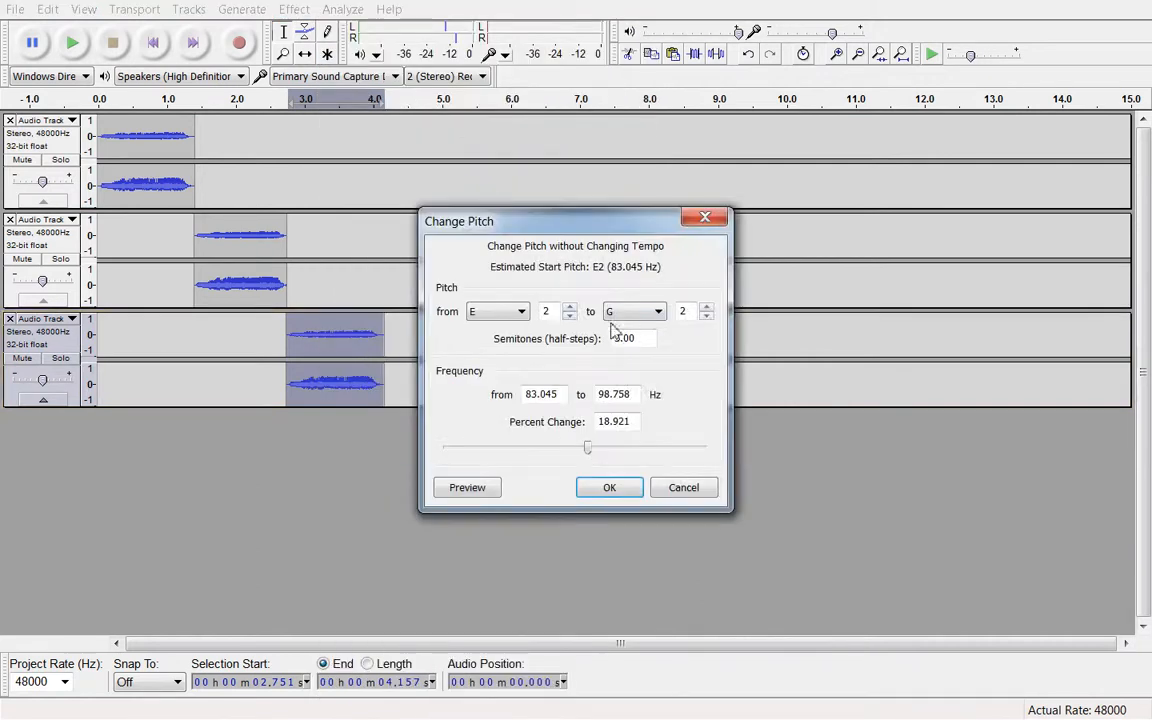
click(630, 312)
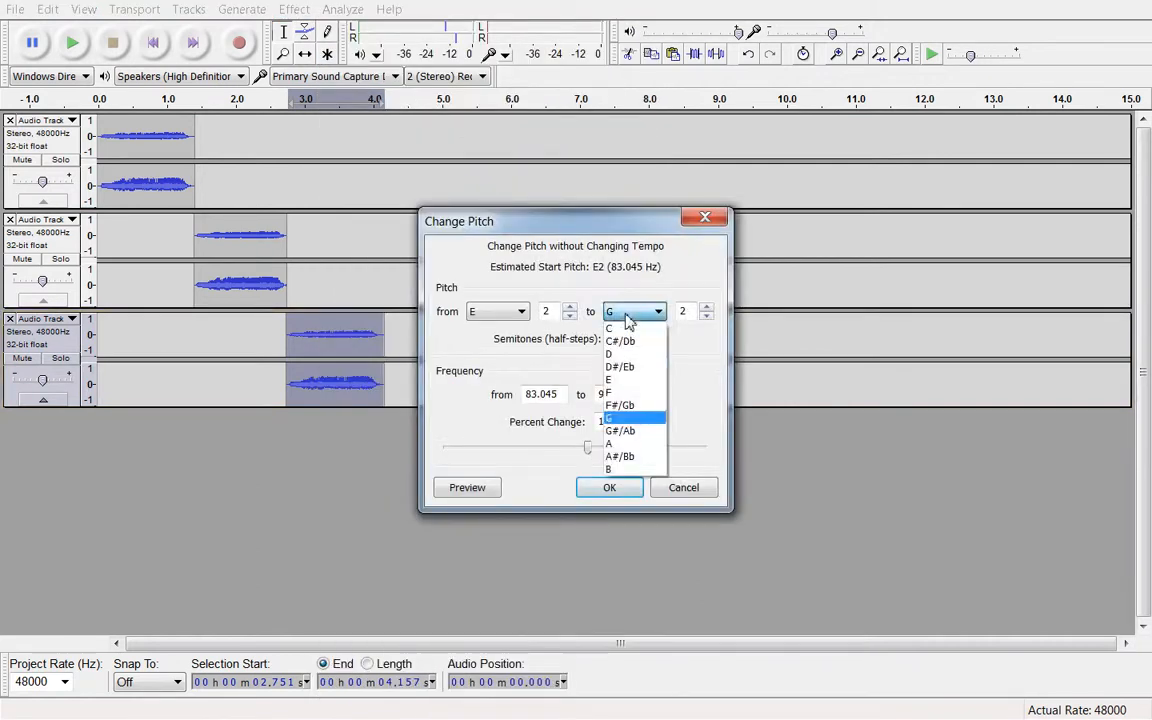
click(622, 446)
click(606, 488)
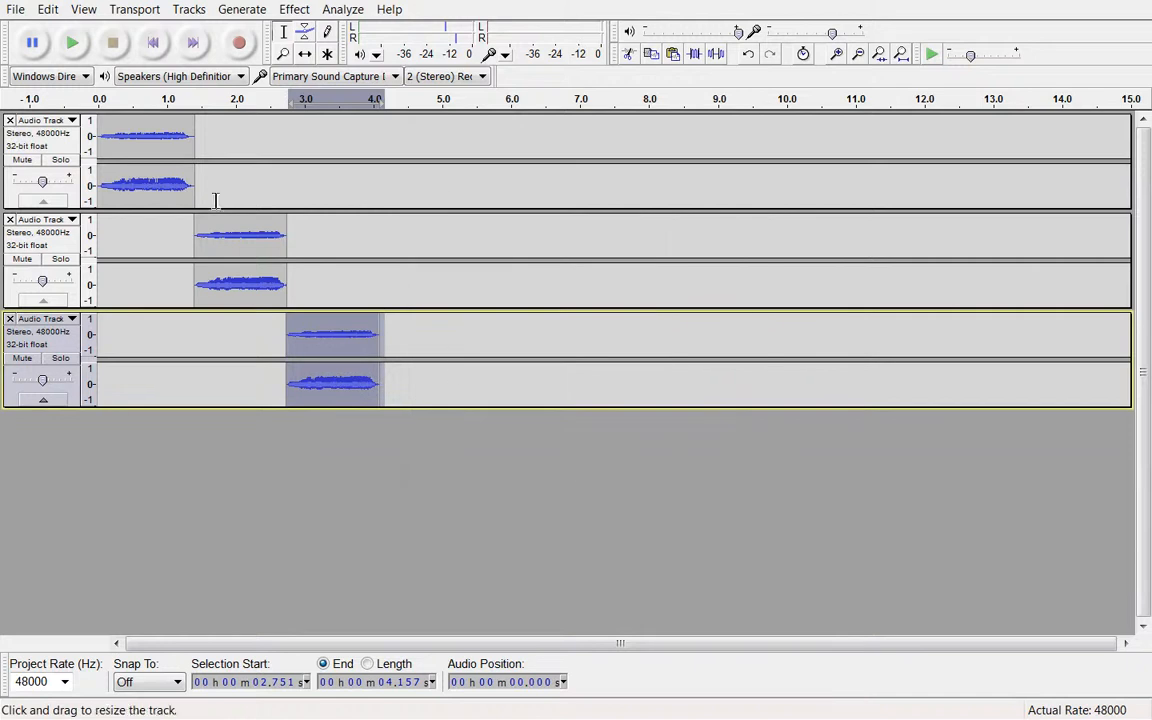
Play back the three-clip sequence from the beginning of the timeline and stop it at the end
click(97, 150)
click(73, 43)
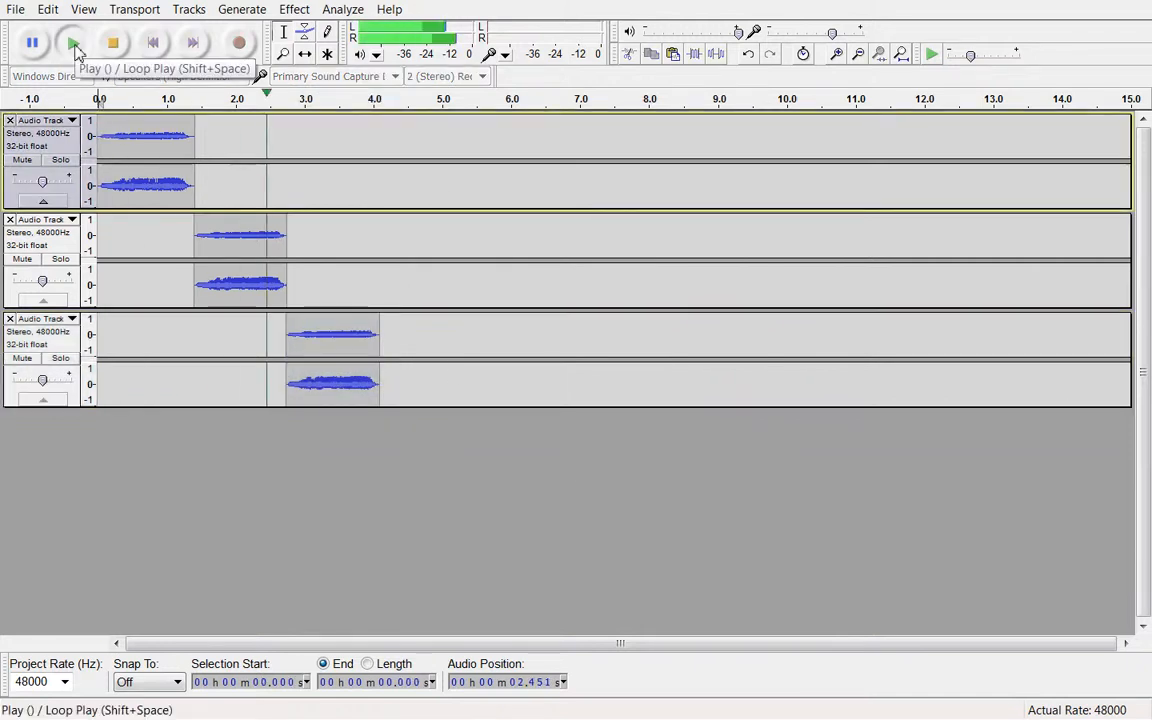
click(114, 43)
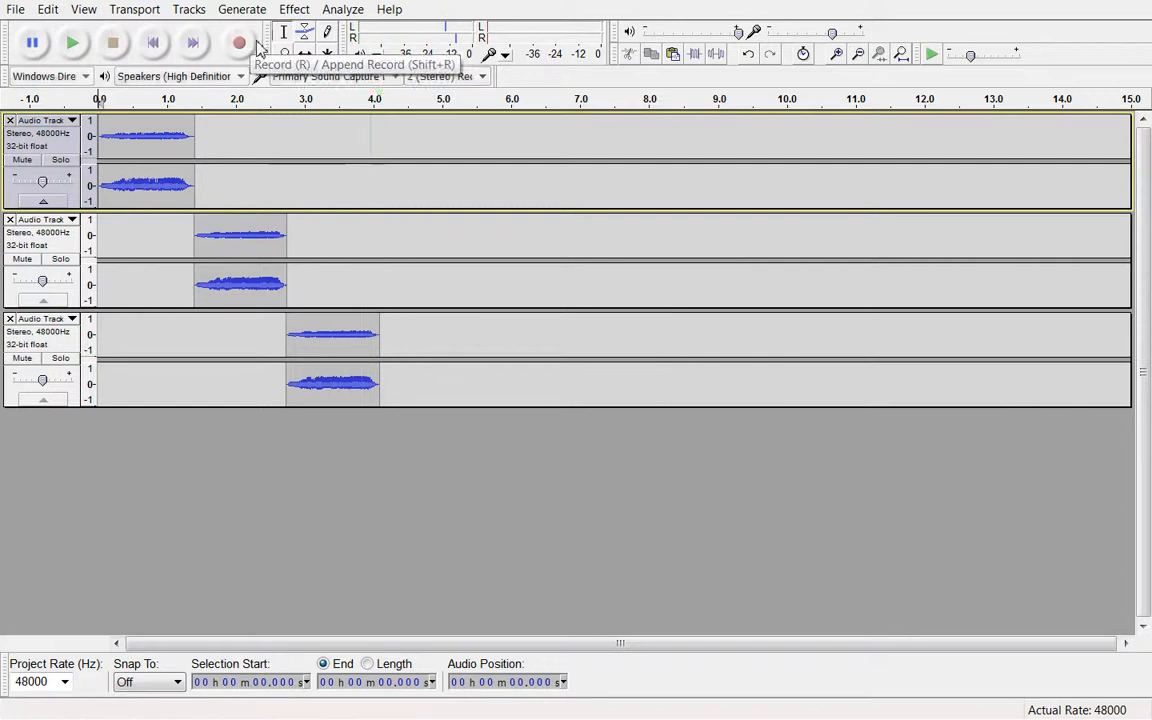
Shift the clips on the second and third tracks back to start at 0 seconds, aligned with the first track's clip
click(304, 54)
drag(243, 237, 170, 238)
drag(319, 342, 166, 340)
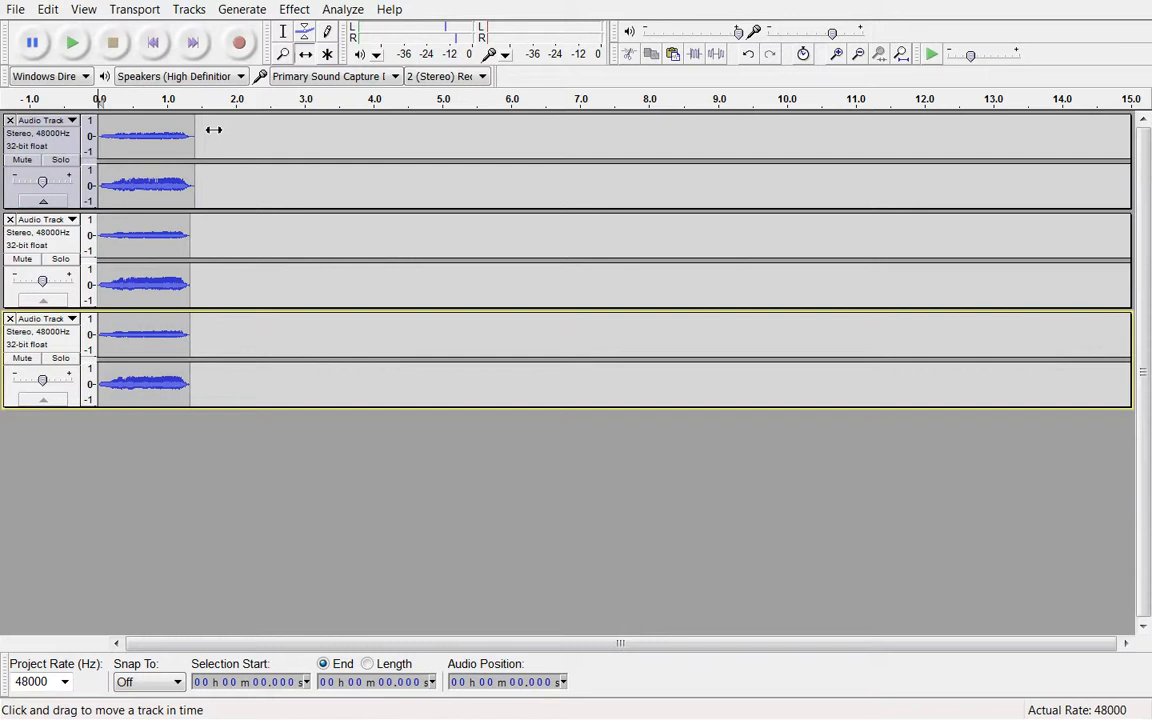
Place the cursor on the first track at about 0.07 seconds and play the three stacked clips together
click(284, 33)
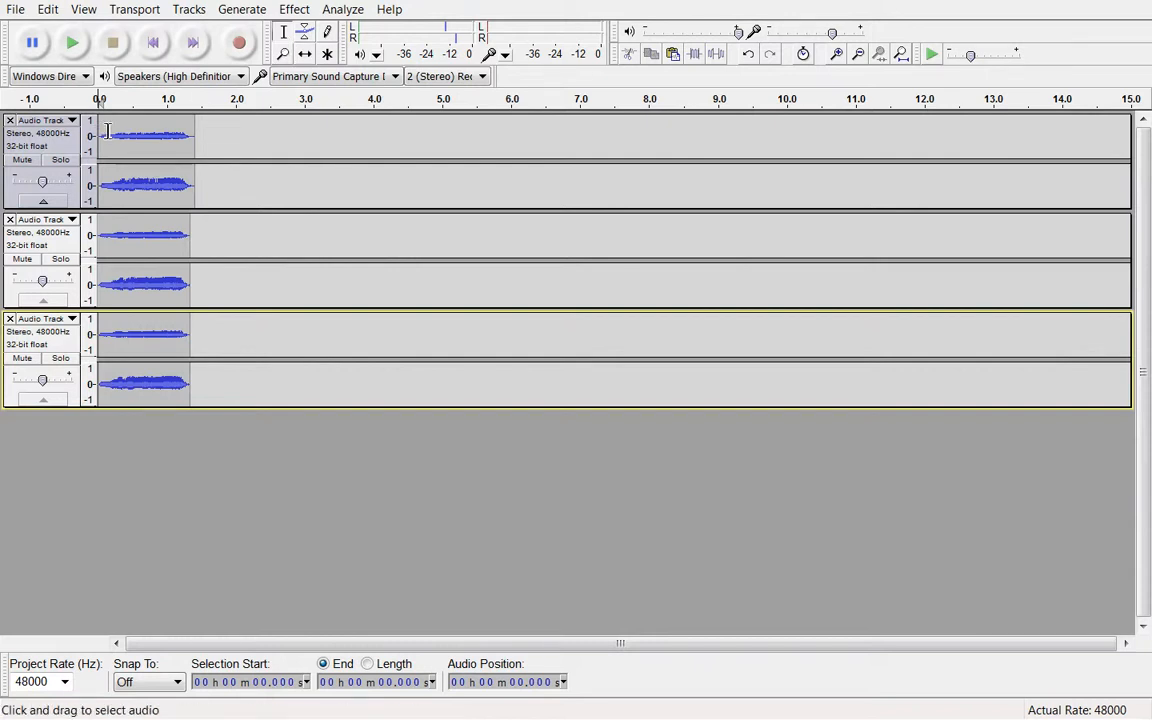
click(104, 130)
click(80, 51)
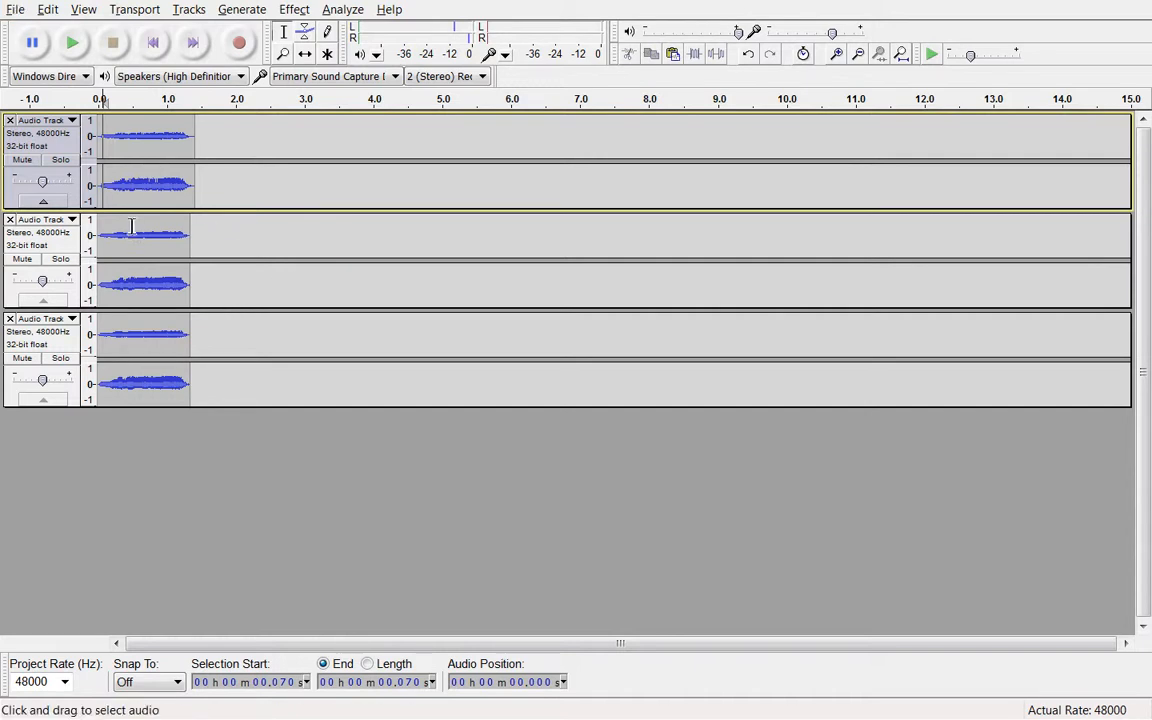
double_click(132, 193)
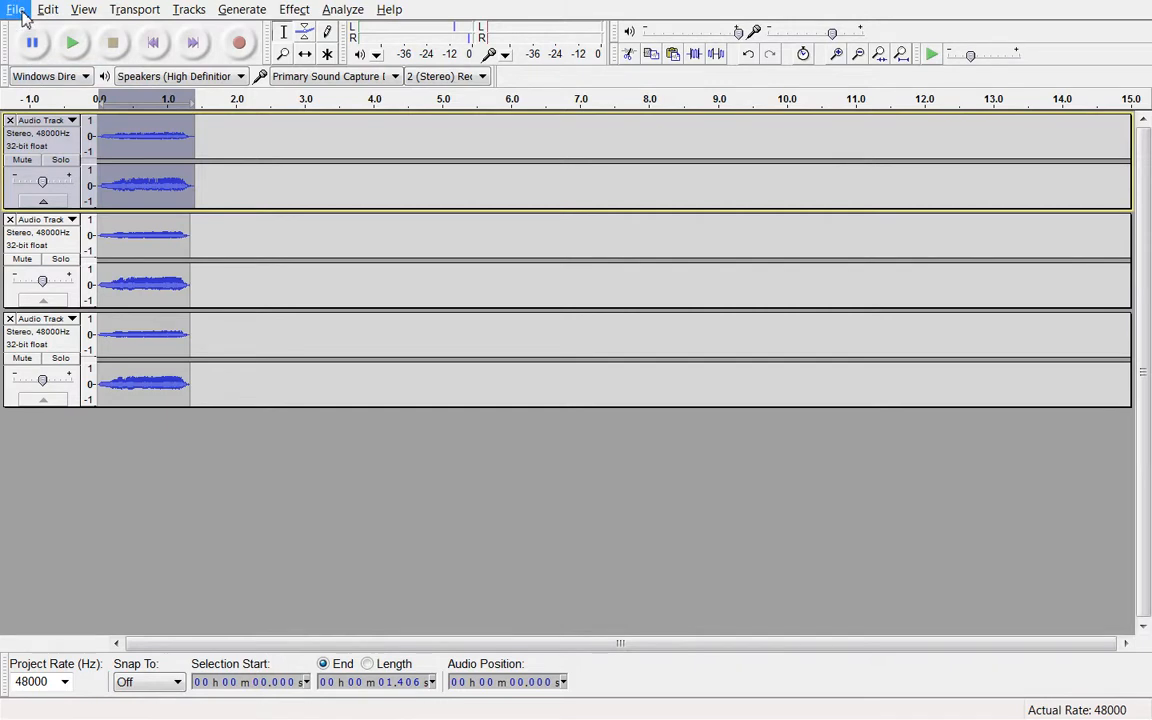
click(158, 344)
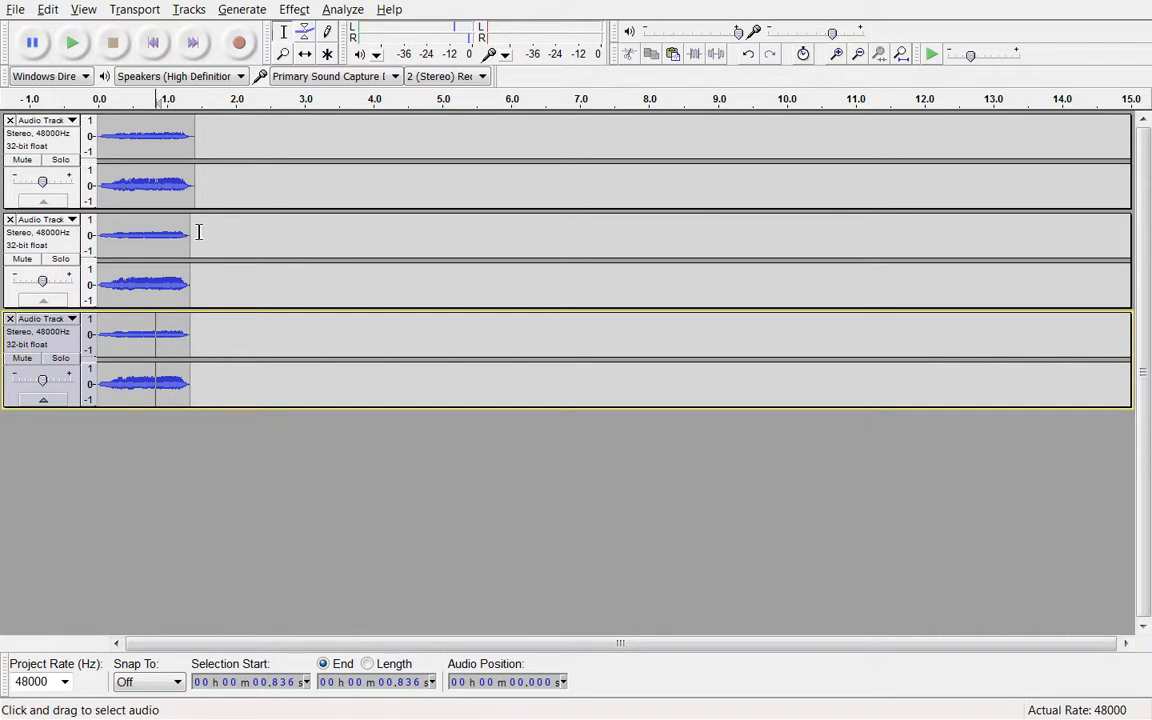
click(14, 11)
click(14, 11)
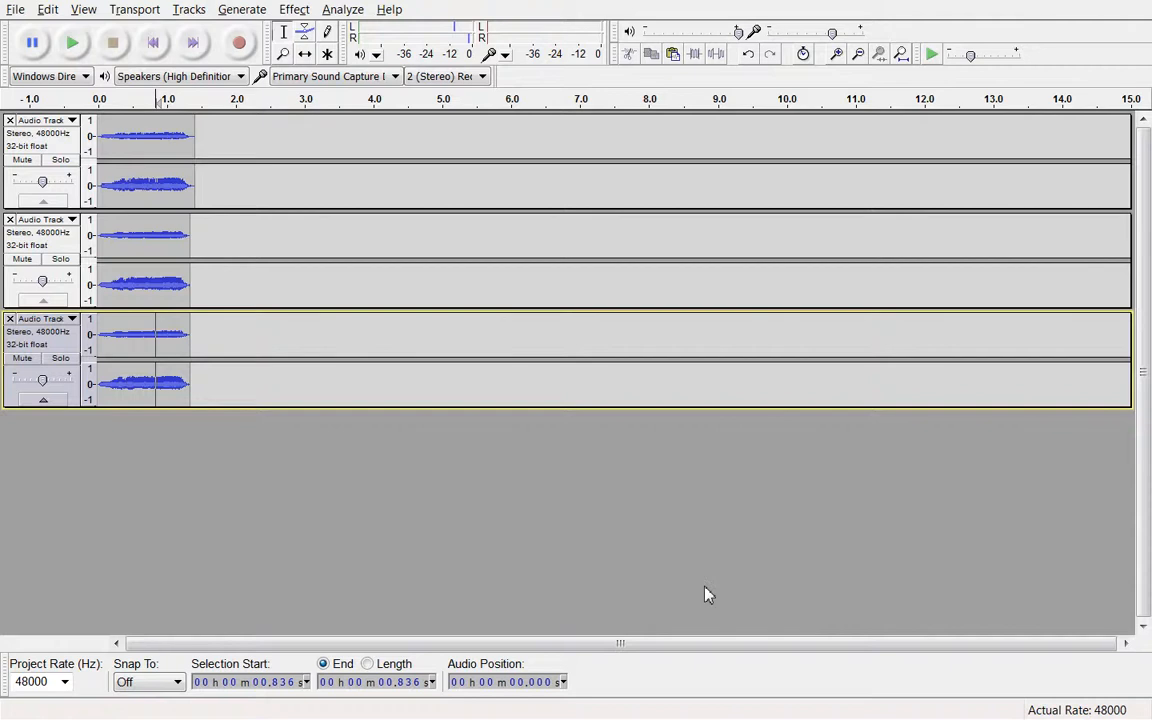
key(super)
click(910, 703)
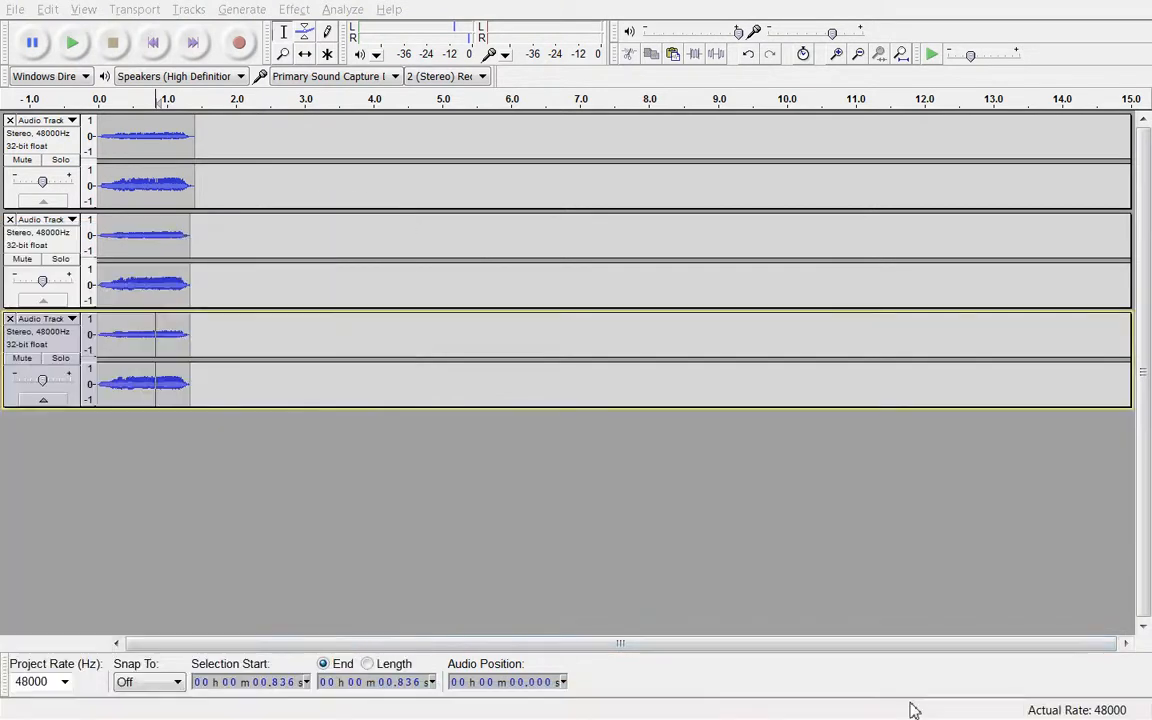
click(928, 716)
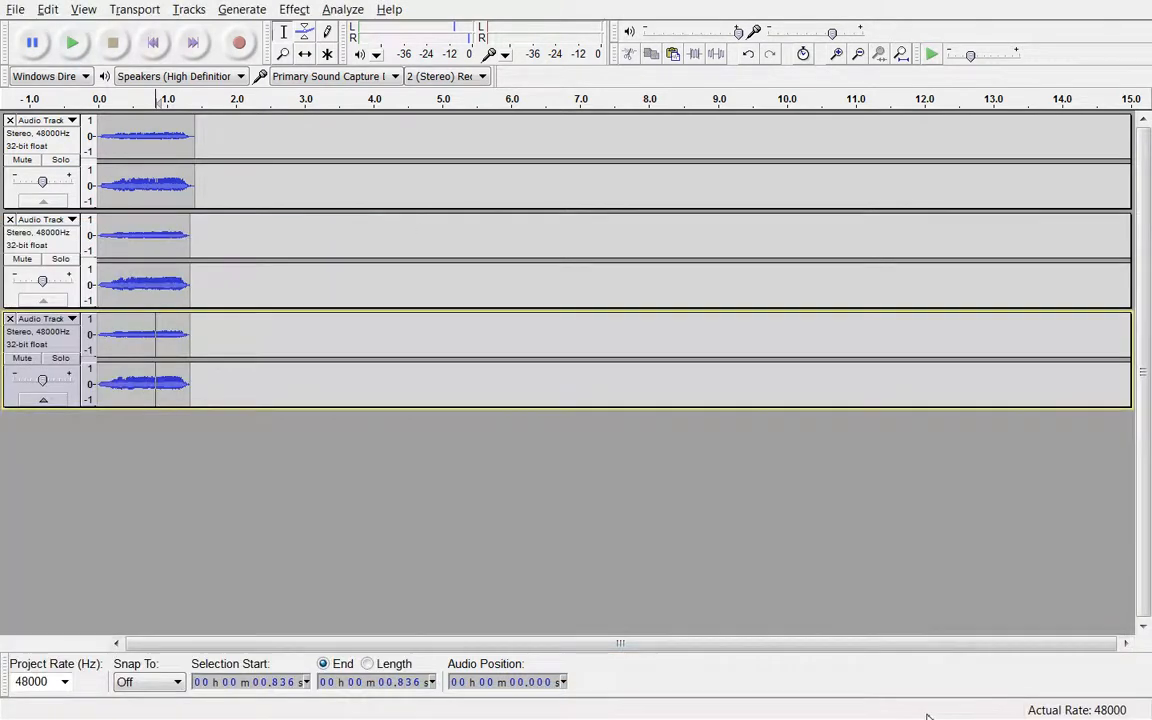